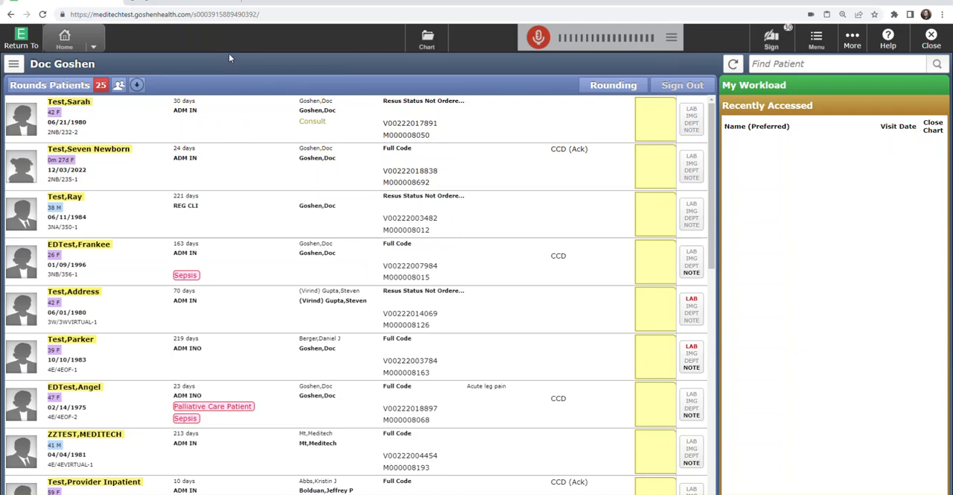
Step: Switch the home screen to Ambulatory Clinical Home
{"action": "left_click", "coordinate": [94, 49]}
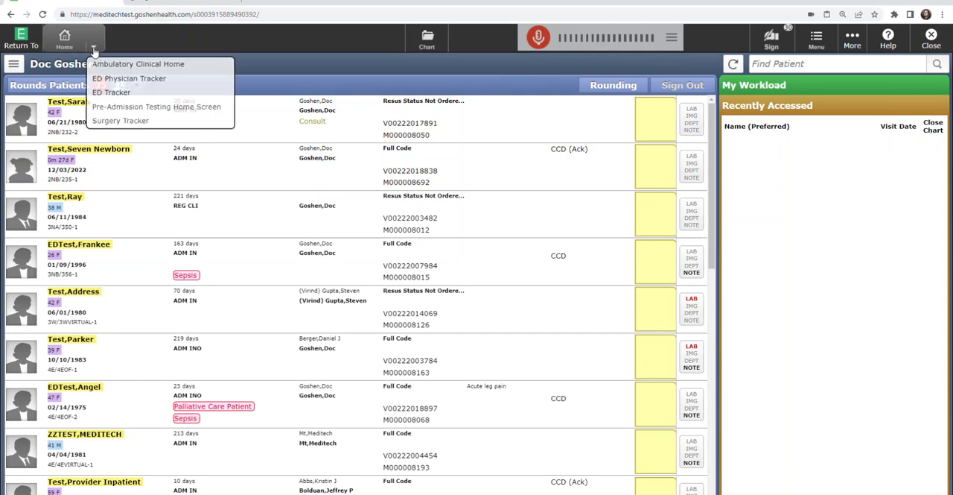
{"action": "left_click", "coordinate": [155, 66]}
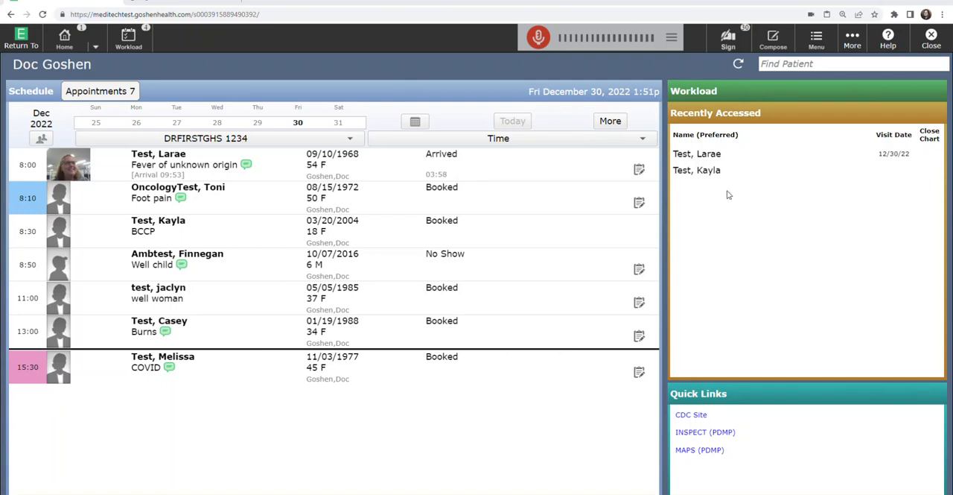
Step: Search for a patient by last and first name and open the chart of the second match
{"action": "left_click", "coordinate": [794, 64]}
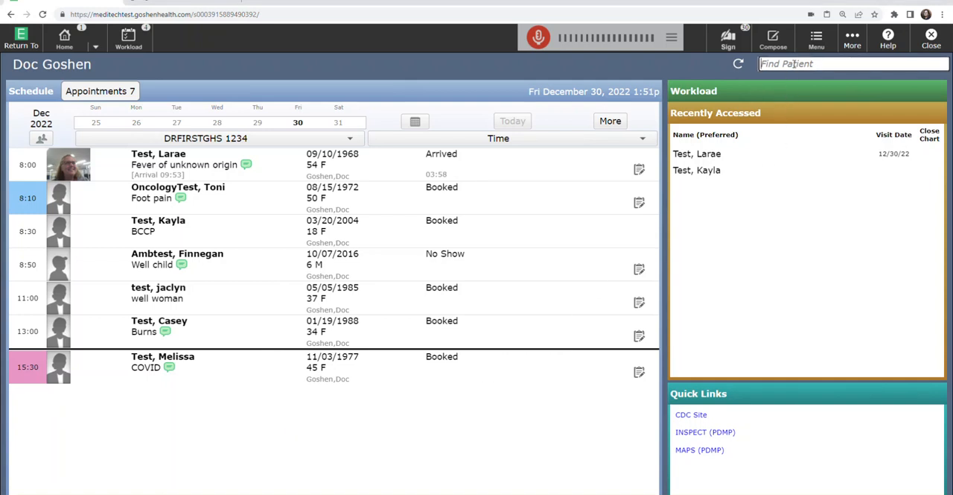
{"action": "type", "text": "test,kayla"}
{"action": "key", "text": "Return"}
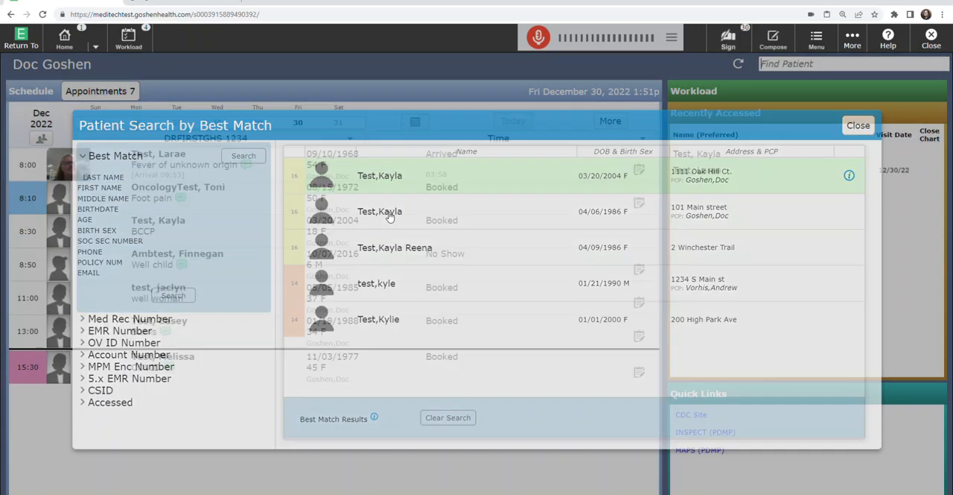
{"action": "left_click", "coordinate": [389, 216]}
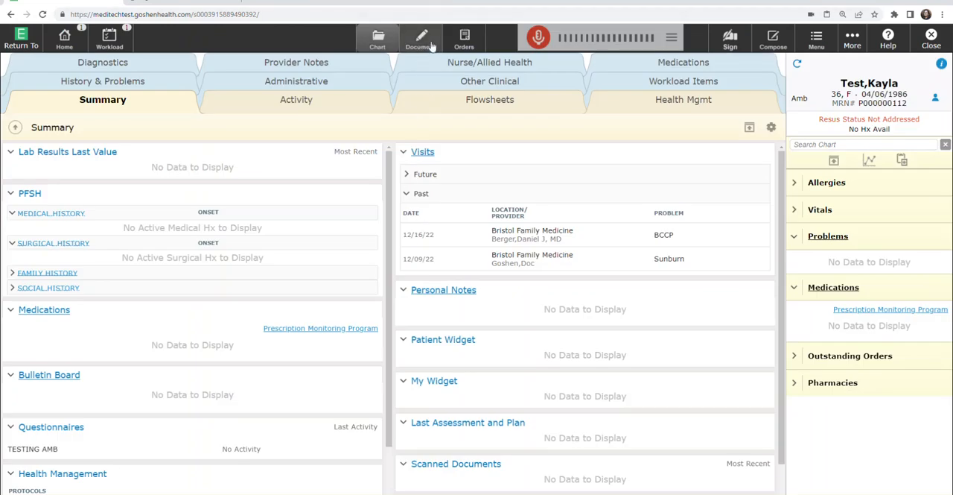
Step: Open documentation for the patient's 12/16/22 BCCP visit to view the available document types, and close the chart
{"action": "left_click", "coordinate": [430, 45]}
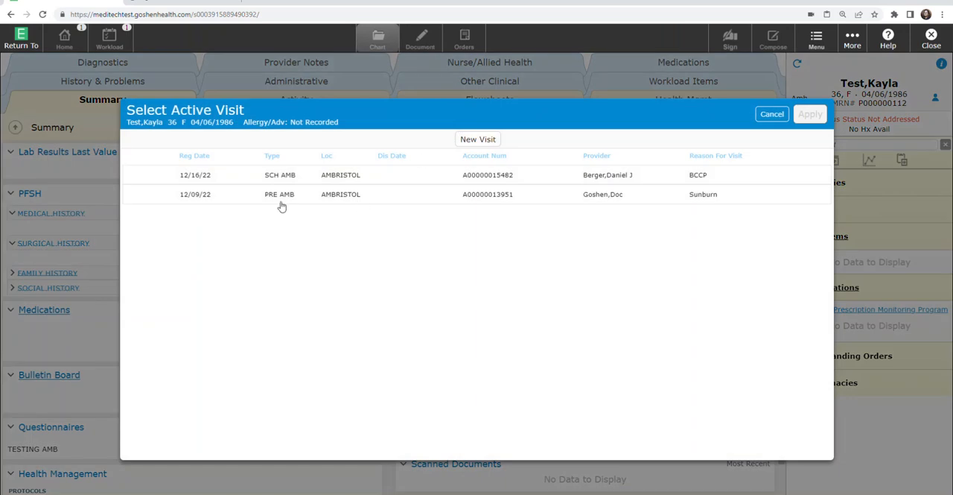
{"action": "left_click", "coordinate": [349, 180]}
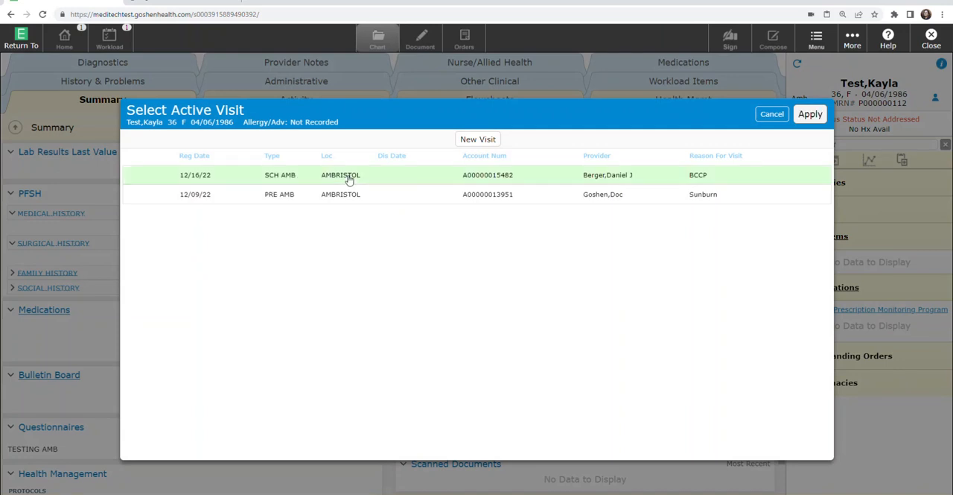
{"action": "left_click", "coordinate": [814, 117]}
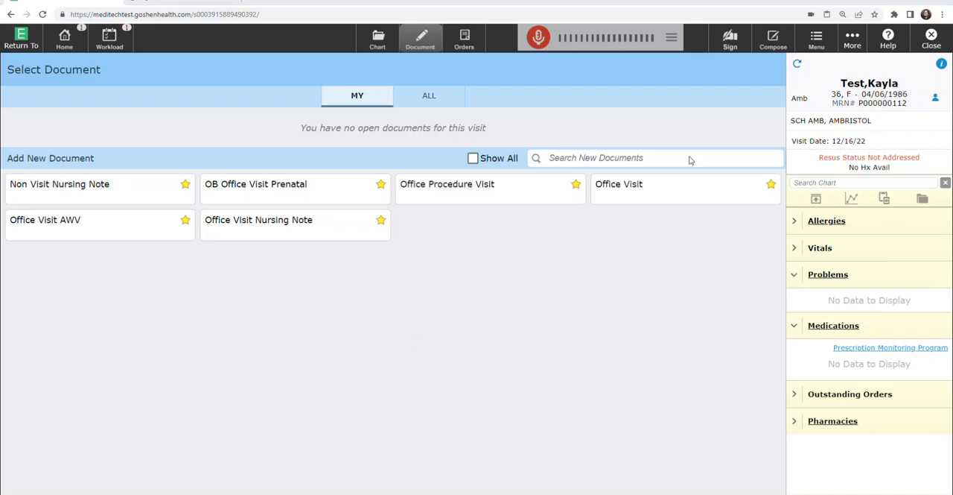
{"action": "left_click", "coordinate": [932, 39]}
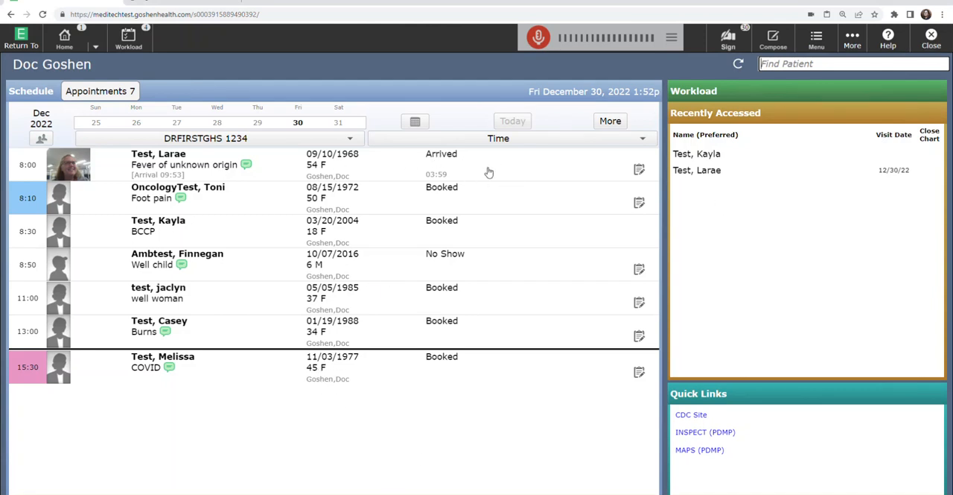
Step: Start an Office Visit document for the arrived 8:00 appointment with fever of unknown origin and switch it to Rapid Entry
{"action": "left_click", "coordinate": [537, 168]}
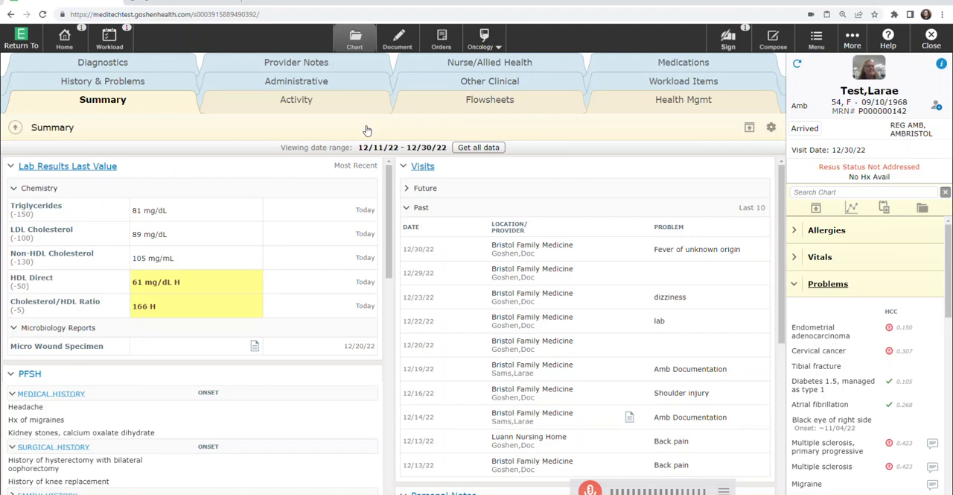
{"action": "left_click", "coordinate": [399, 46]}
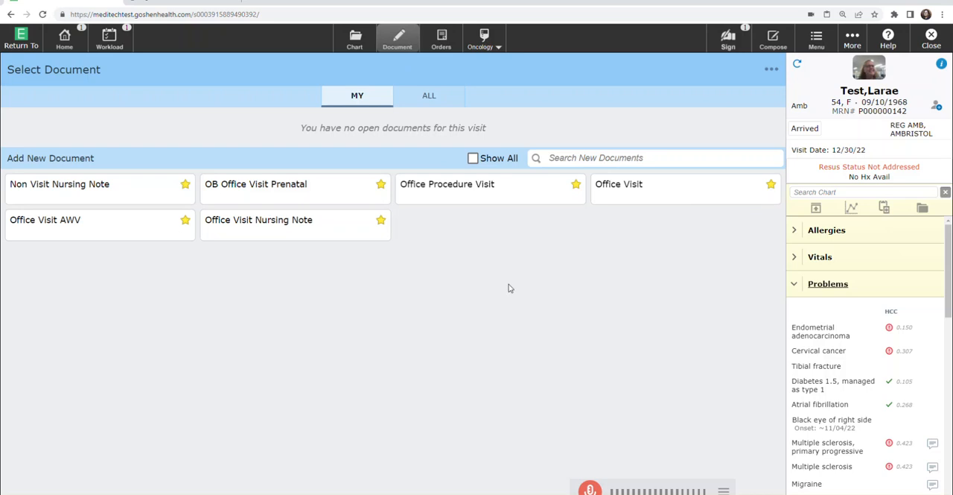
{"action": "left_click", "coordinate": [662, 192]}
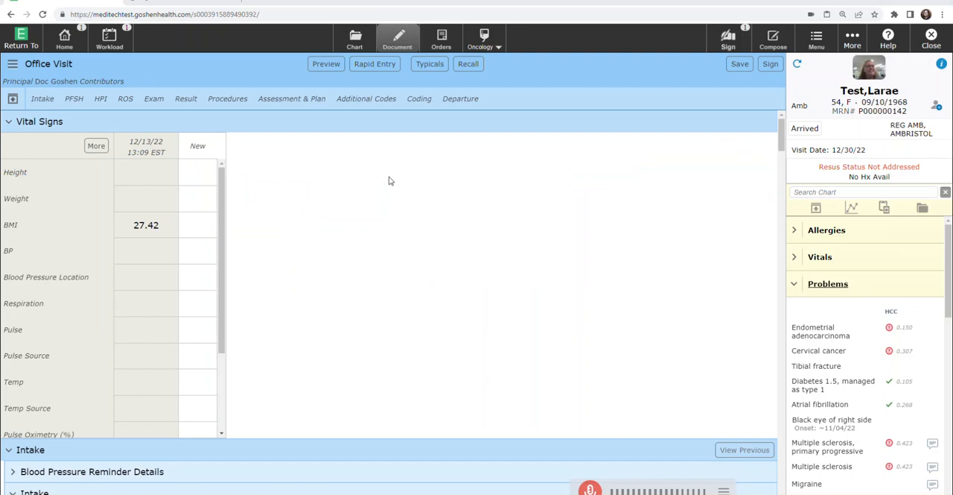
{"action": "left_click", "coordinate": [376, 67]}
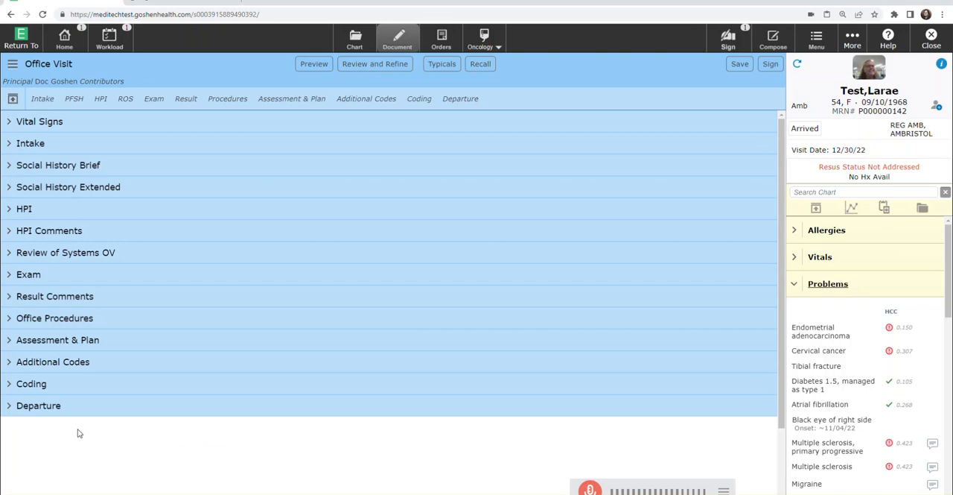
Step: Add the bold heading "Formatted Data:" with a new line below it in the Results details of Result Comments
{"action": "left_click", "coordinate": [10, 297]}
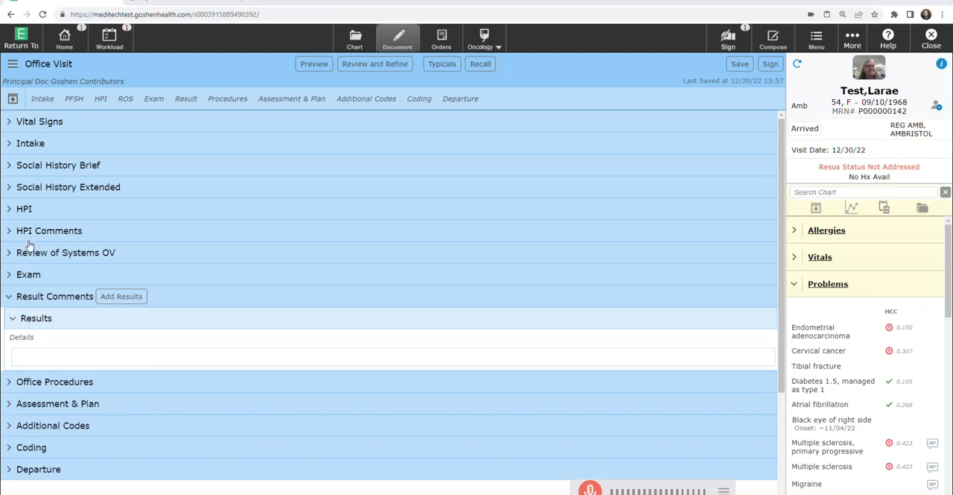
{"action": "left_click", "coordinate": [23, 358]}
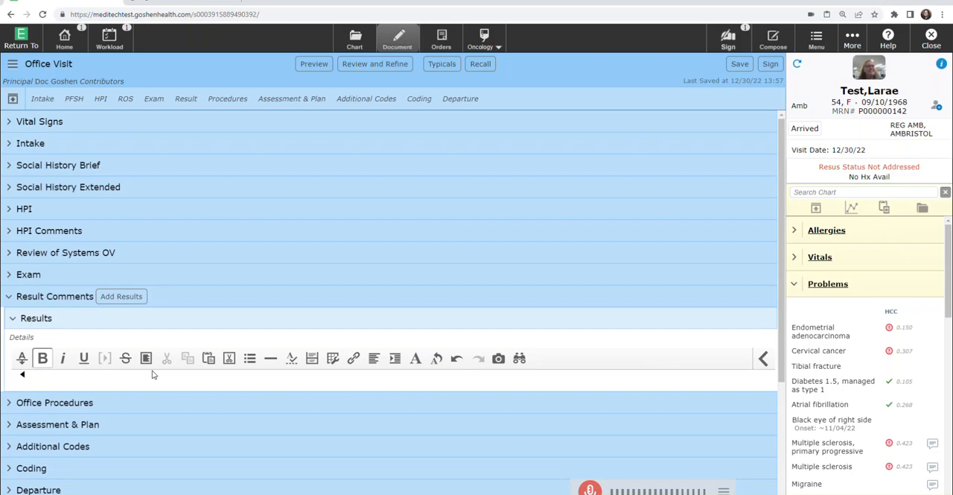
{"action": "left_click", "coordinate": [45, 362]}
{"action": "type", "text": "Formatted Data:"}
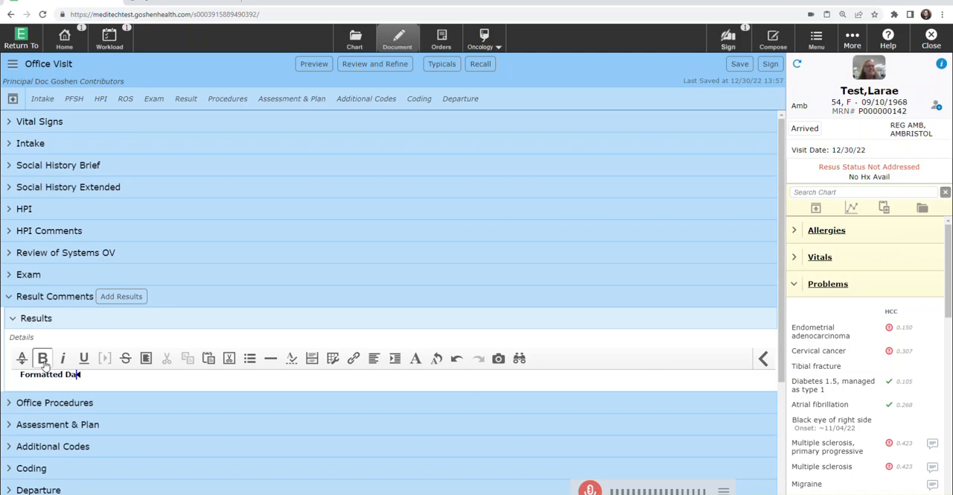
{"action": "key", "text": "Return"}
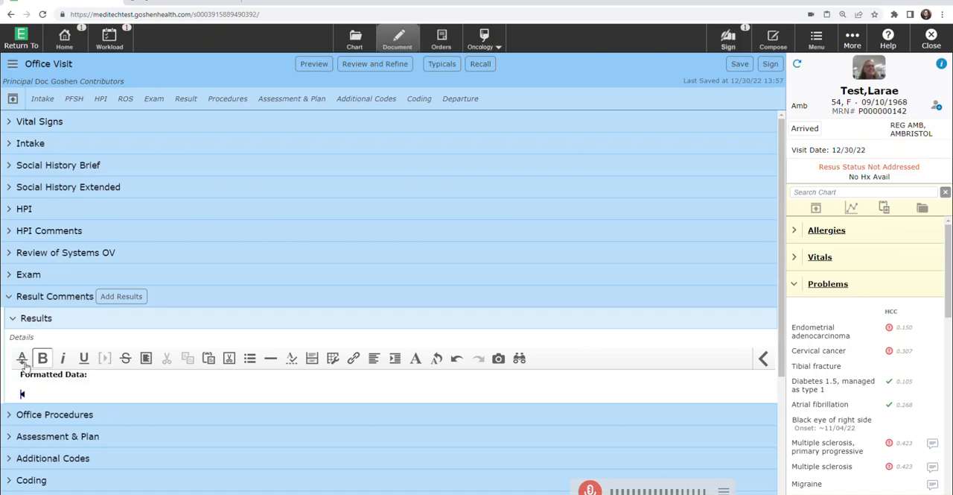
Step: Insert the "Lab - All tests 48 hr" formatted data under the Formatted Data heading
{"action": "left_click", "coordinate": [23, 361]}
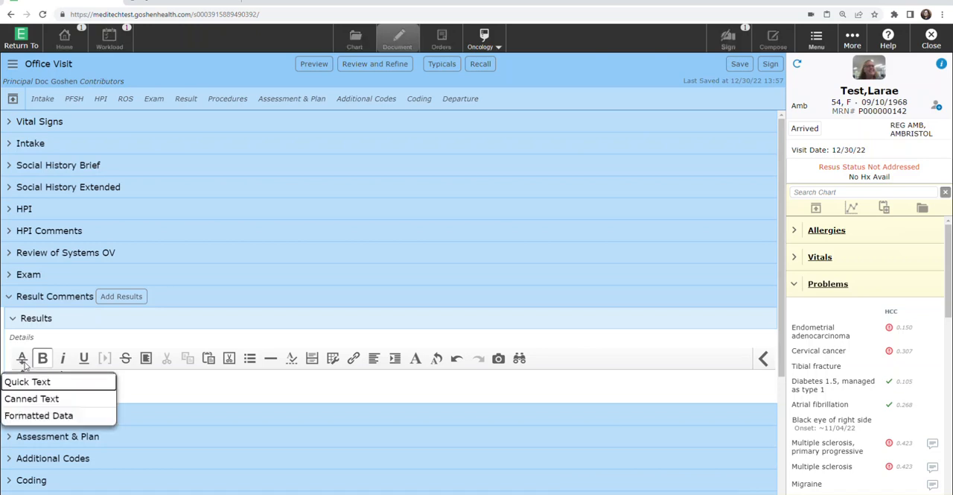
{"action": "left_click", "coordinate": [44, 422]}
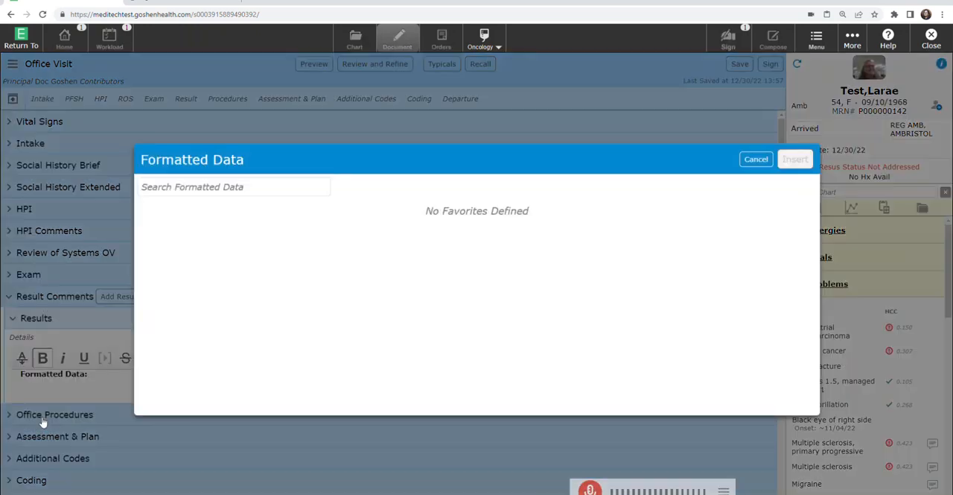
{"action": "left_click", "coordinate": [171, 188]}
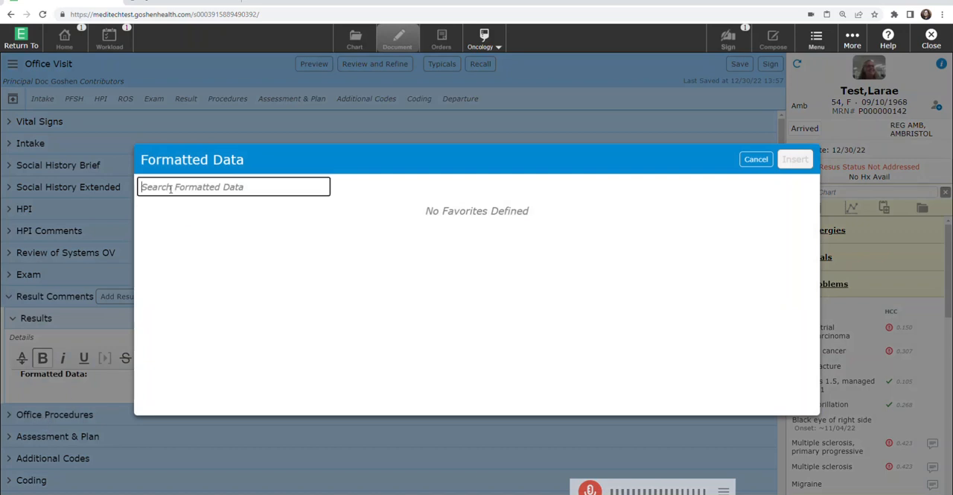
{"action": "type", "text": "lab"}
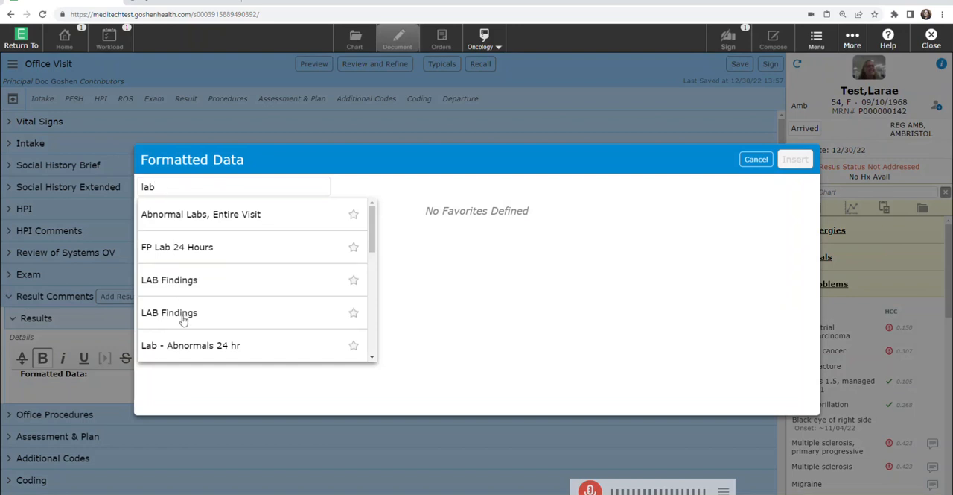
{"action": "scroll", "coordinate": [184, 319], "scroll_direction": "down", "scroll_amount": 1}
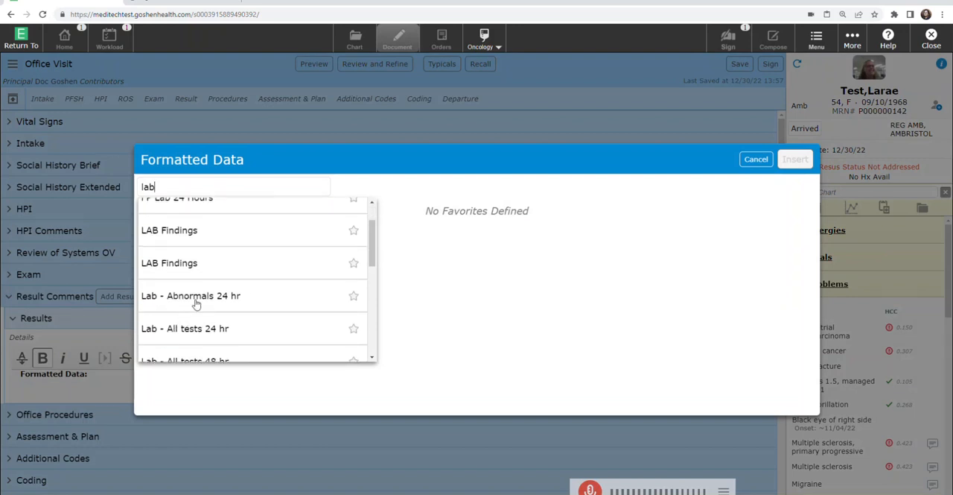
{"action": "scroll", "coordinate": [201, 309], "scroll_direction": "down", "scroll_amount": 2}
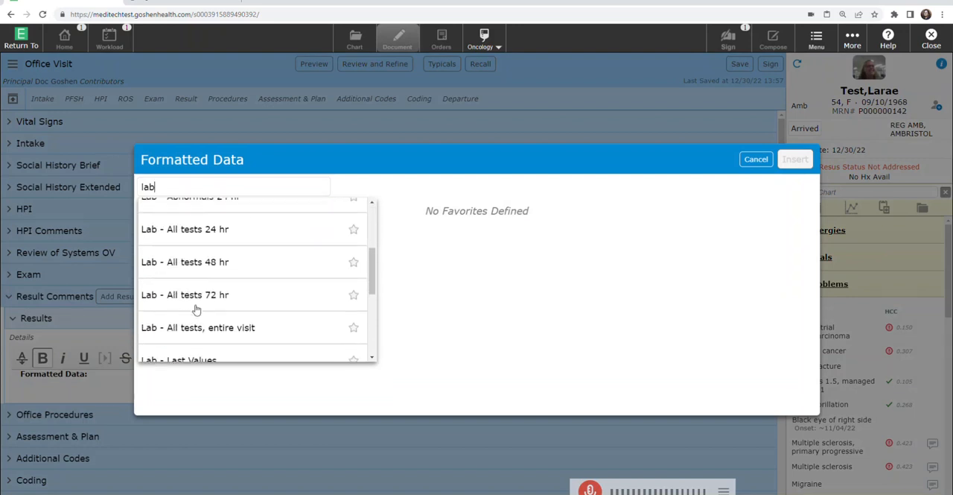
{"action": "left_click", "coordinate": [186, 263]}
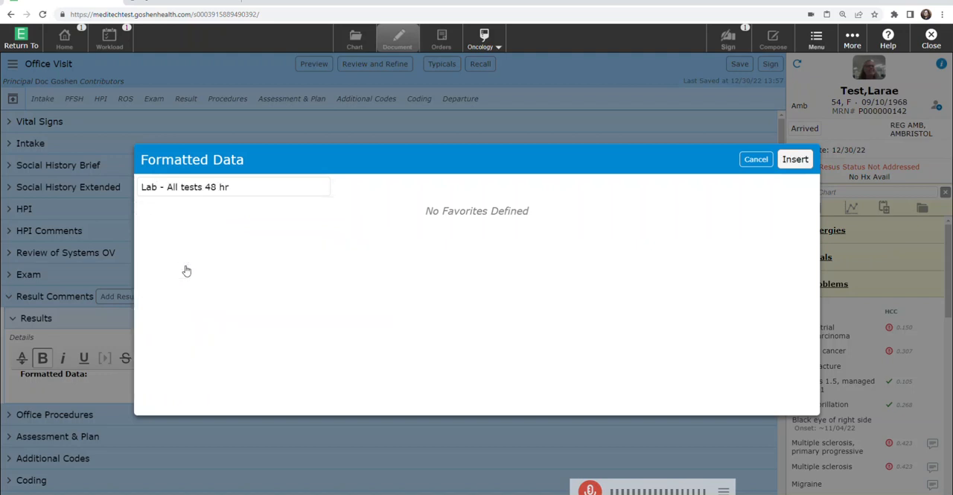
{"action": "left_click", "coordinate": [795, 159]}
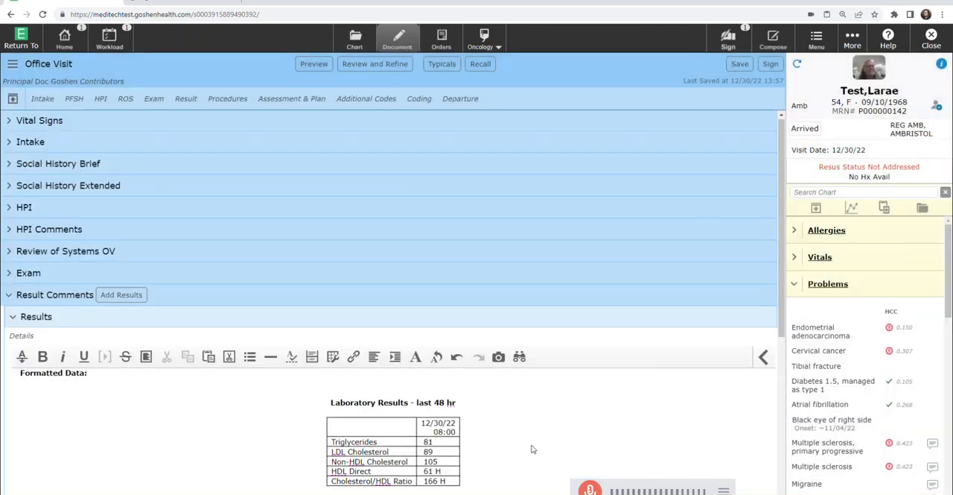
Step: Add the bold heading "Saved Data:" below the inserted laboratory results table
{"action": "scroll", "coordinate": [531, 442], "scroll_direction": "down", "scroll_amount": 1}
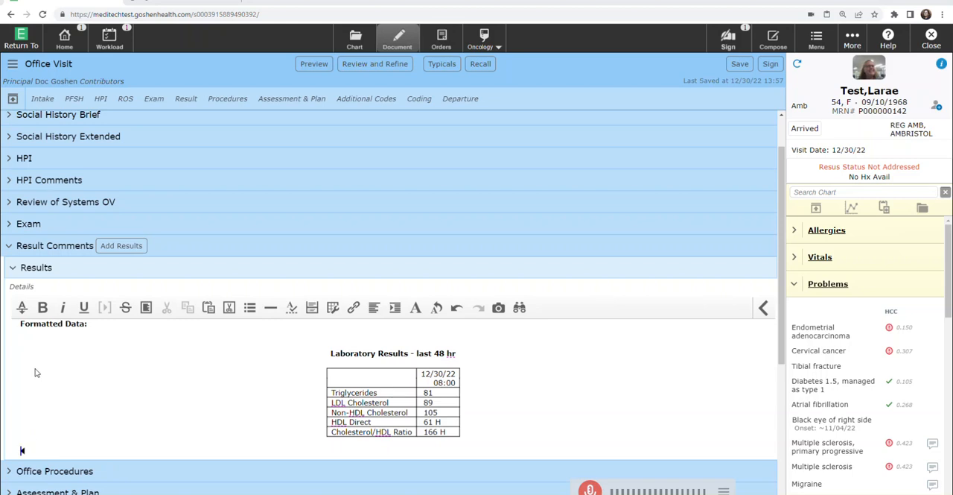
{"action": "left_click", "coordinate": [42, 308]}
{"action": "type", "text": "Saved "}
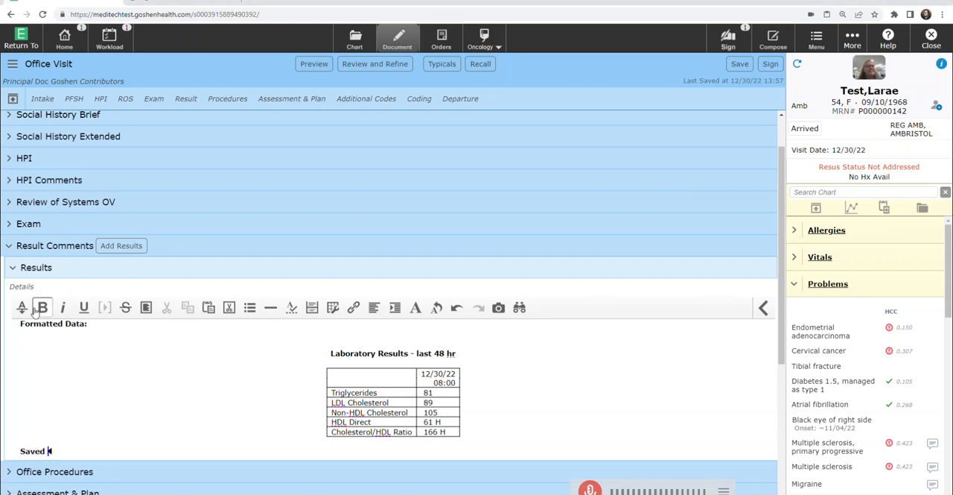
{"action": "type", "text": "Data:"}
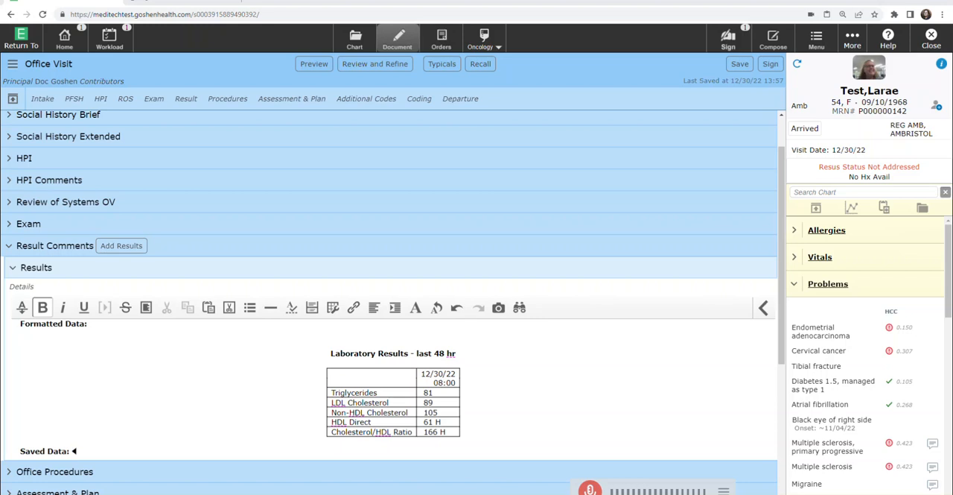
Step: Add the Triglycerides, LDL Cholesterol and Non-HDL Cholesterol results from the chart summary to Saved Data
{"action": "left_click", "coordinate": [367, 40]}
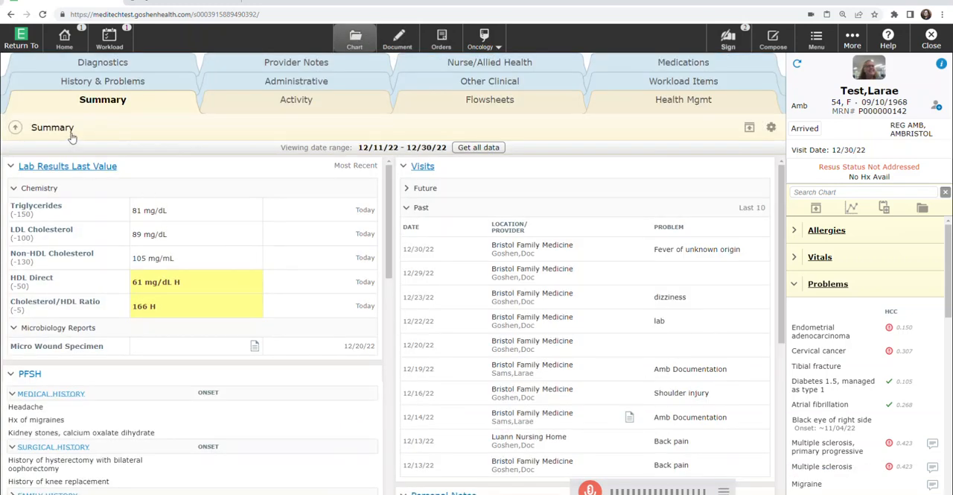
{"action": "right_click", "coordinate": [154, 213]}
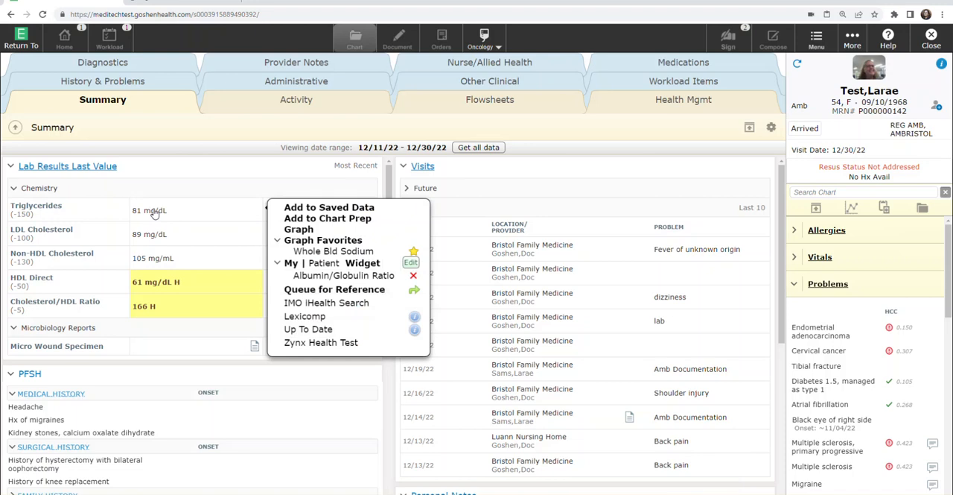
{"action": "left_click", "coordinate": [326, 209]}
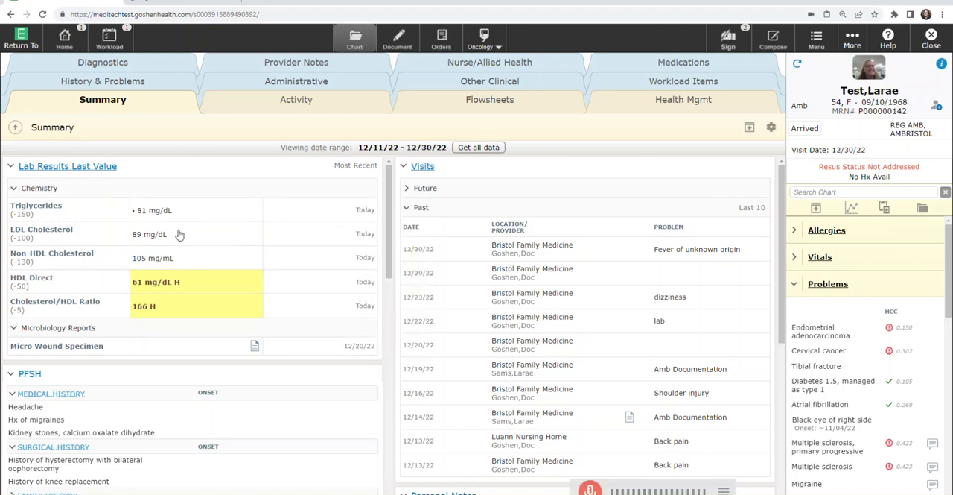
{"action": "right_click", "coordinate": [163, 242]}
{"action": "left_click", "coordinate": [306, 237]}
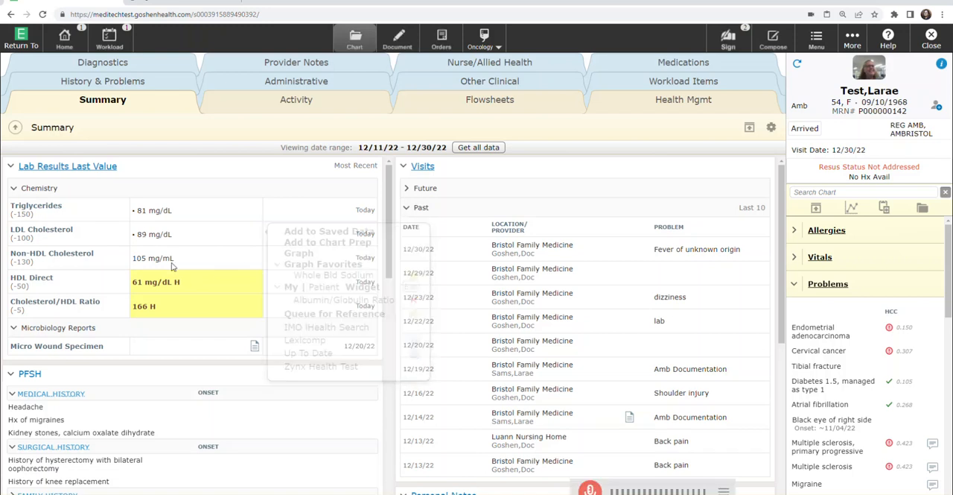
{"action": "right_click", "coordinate": [242, 258]}
{"action": "left_click", "coordinate": [298, 257]}
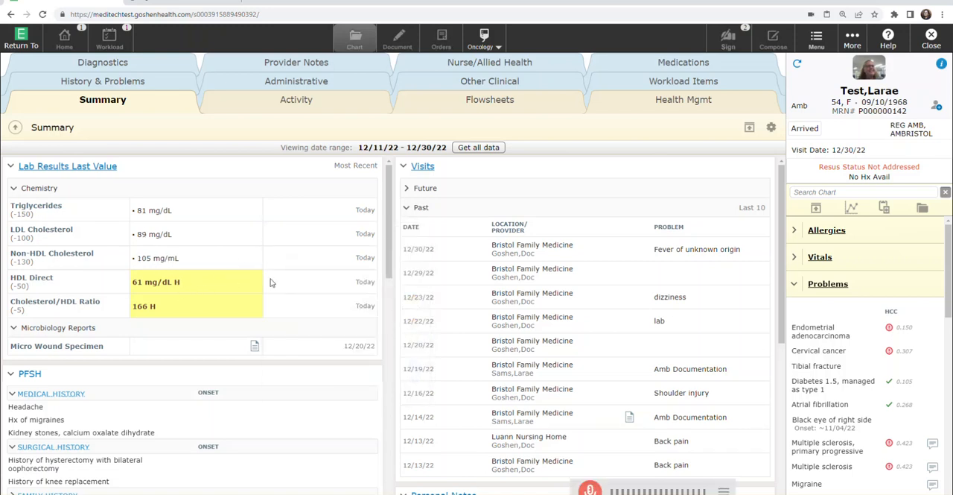
Step: Add the HDL Direct result to Chart Prep and the Cholesterol/HDL Ratio result to Saved Data
{"action": "right_click", "coordinate": [192, 289]}
{"action": "left_click", "coordinate": [298, 290]}
{"action": "right_click", "coordinate": [287, 306]}
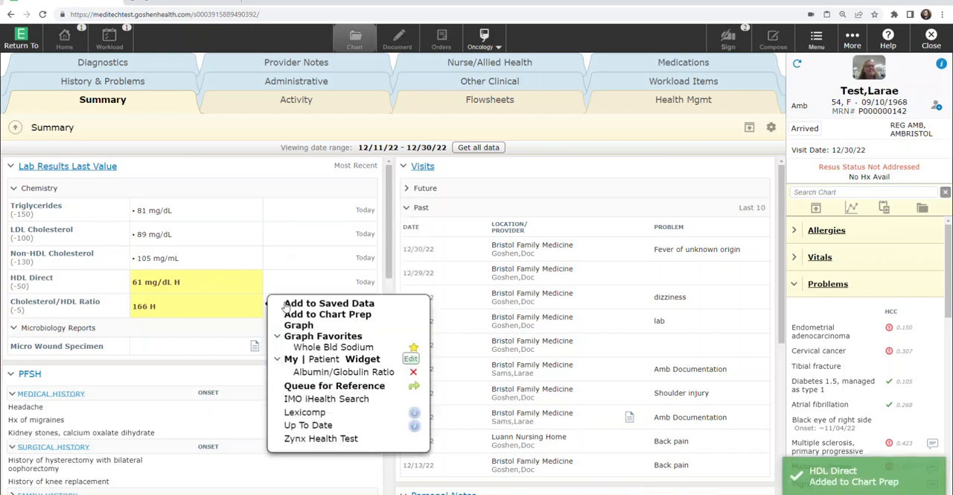
{"action": "left_click", "coordinate": [293, 303]}
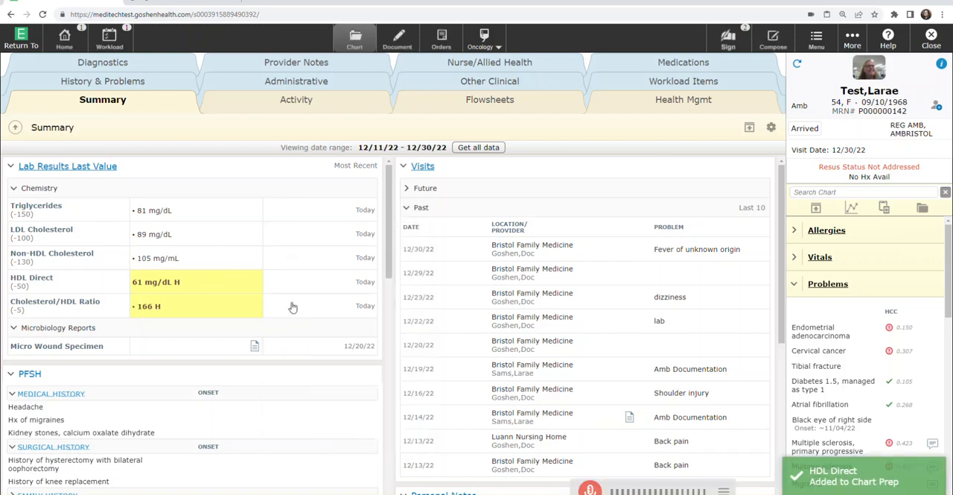
Step: Return to the Office Visit note and insert all four saved lab results under the Saved Data heading
{"action": "left_click", "coordinate": [392, 41]}
{"action": "left_click", "coordinate": [82, 427]}
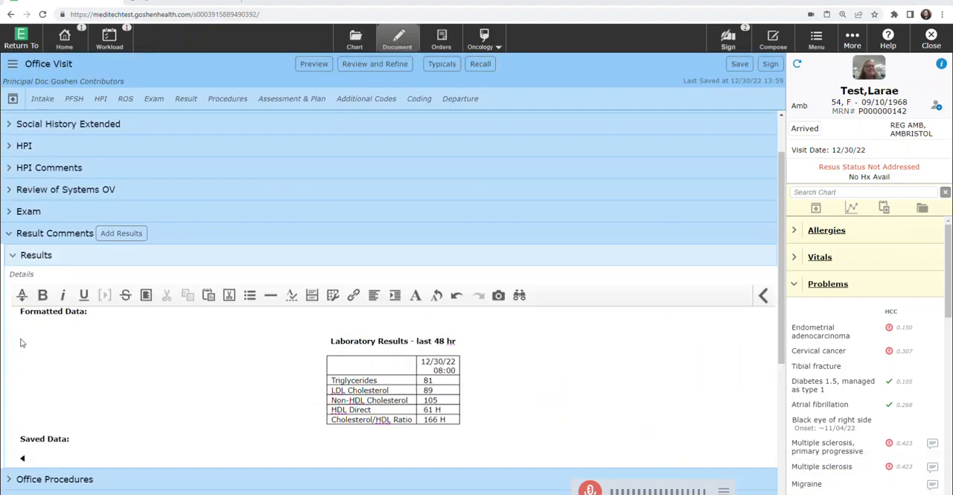
{"action": "left_click", "coordinate": [21, 296]}
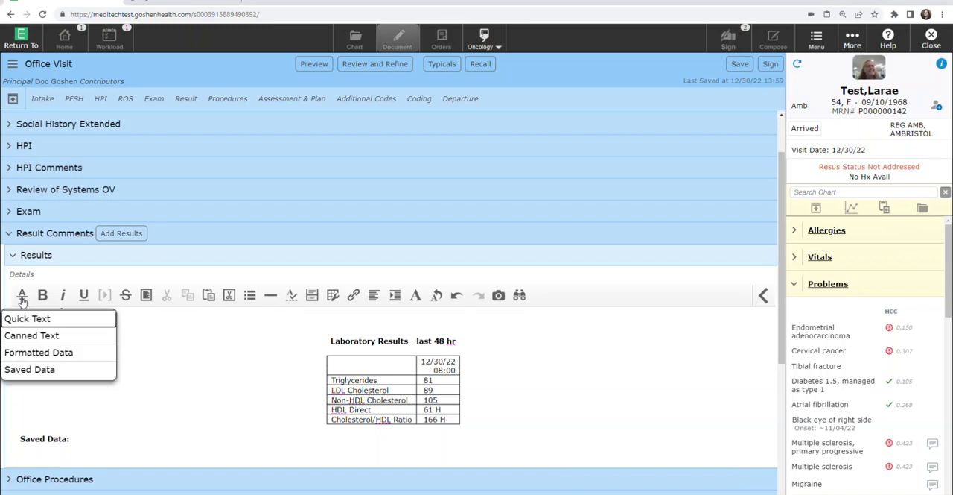
{"action": "left_click", "coordinate": [30, 370]}
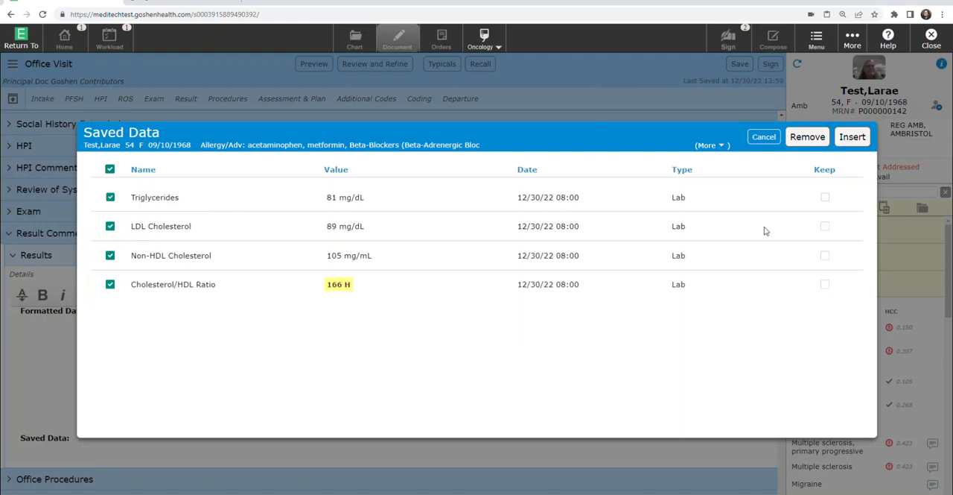
{"action": "left_click", "coordinate": [853, 138]}
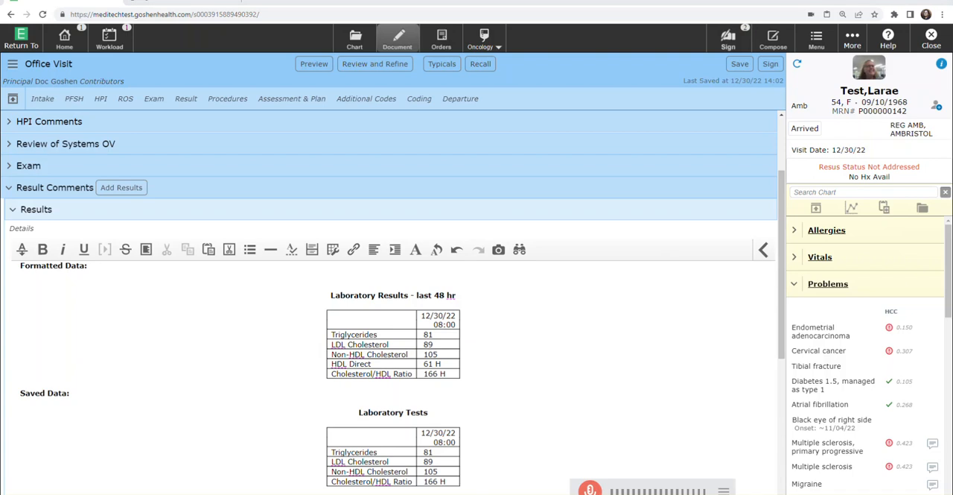
Step: Add the bold heading "Canned Text:" below the inserted Laboratory Tests table
{"action": "scroll", "coordinate": [22, 450], "scroll_direction": "down", "scroll_amount": 1}
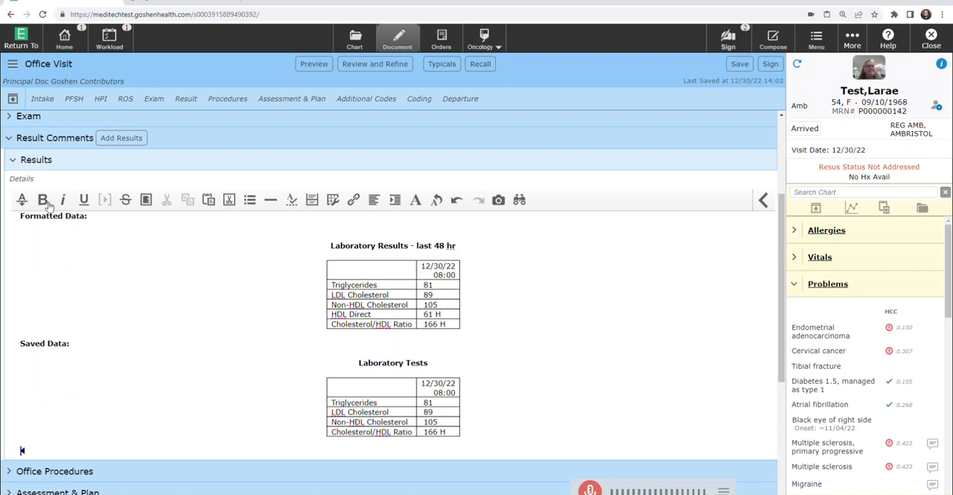
{"action": "type", "text": "Ca"}
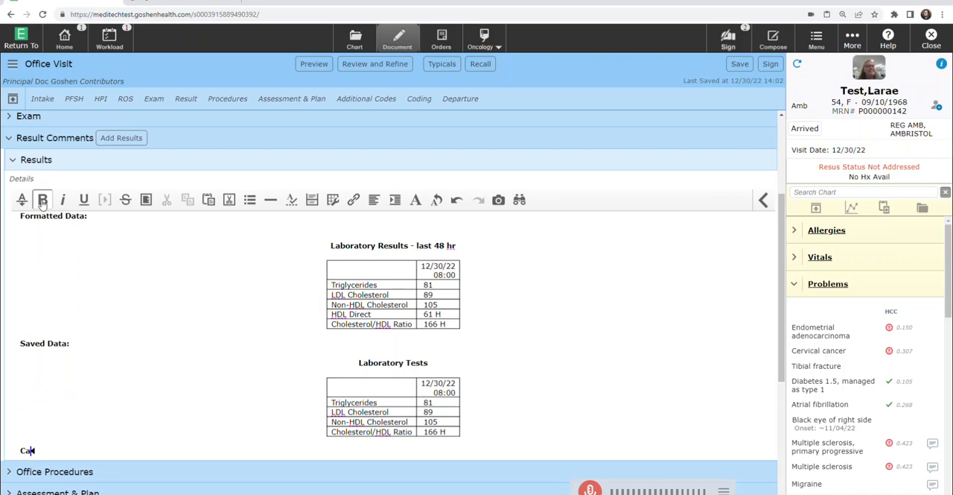
{"action": "type", "text": "nned Text:"}
{"action": "key", "text": "Return"}
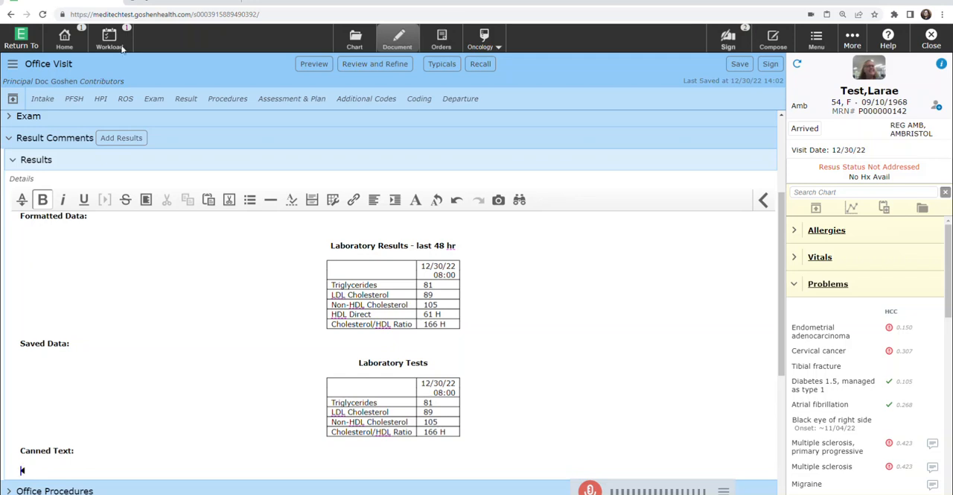
Step: Find the "Scribe Attestation" canned text with the search term "attest" and insert it under the Canned Text heading
{"action": "left_click", "coordinate": [22, 201]}
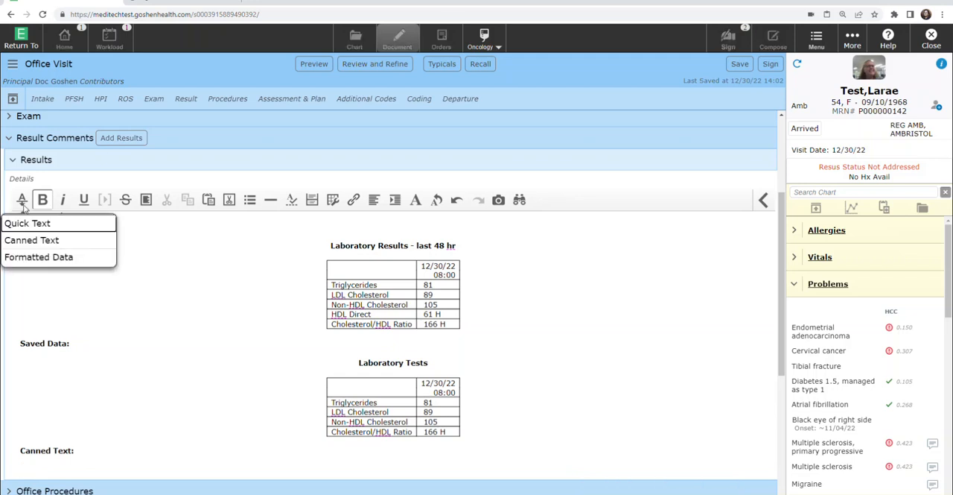
{"action": "left_click", "coordinate": [31, 241]}
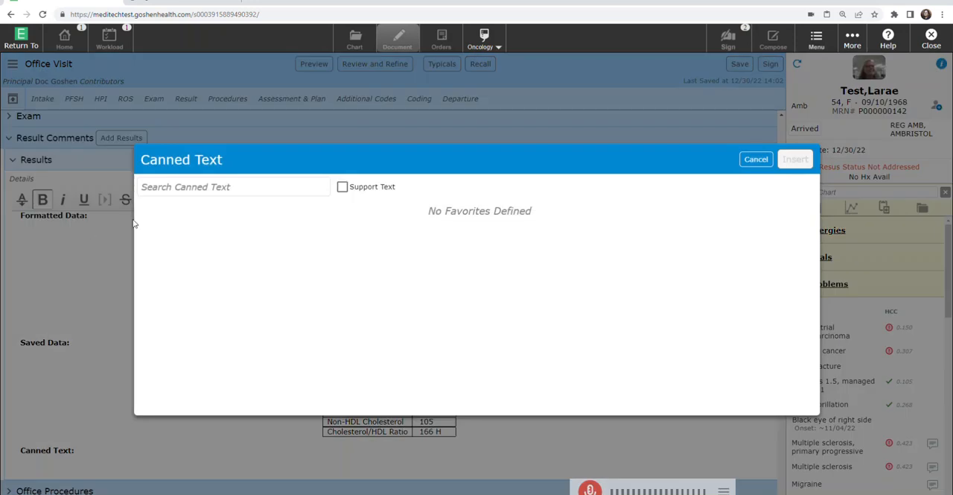
{"action": "left_click", "coordinate": [161, 189]}
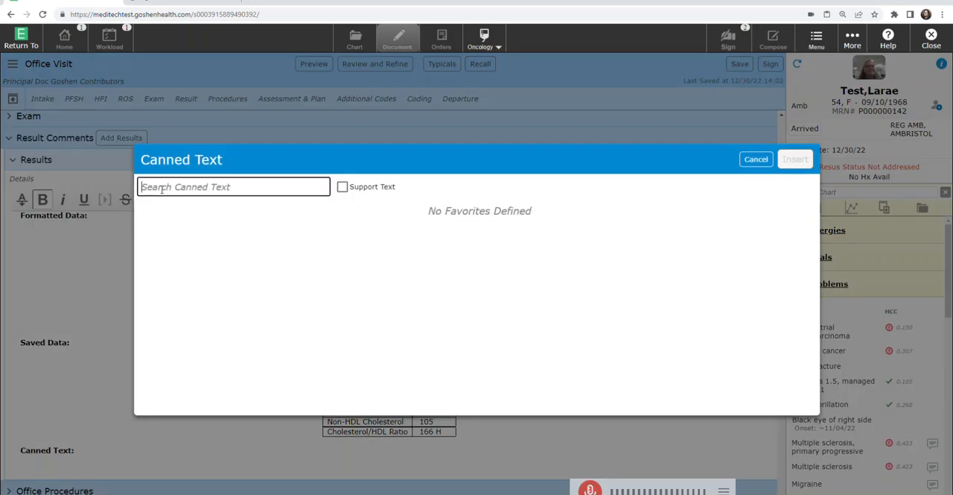
{"action": "type", "text": "a"}
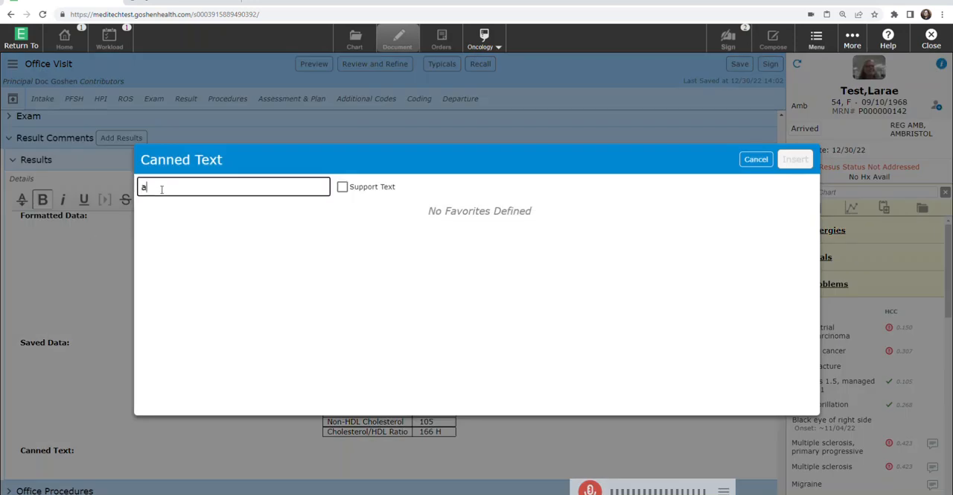
{"action": "type", "text": "ttest"}
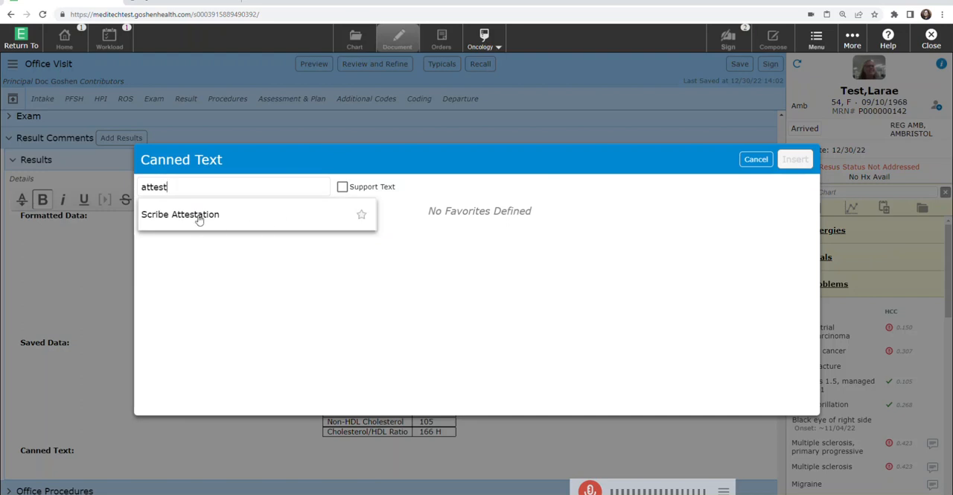
{"action": "left_click", "coordinate": [199, 218]}
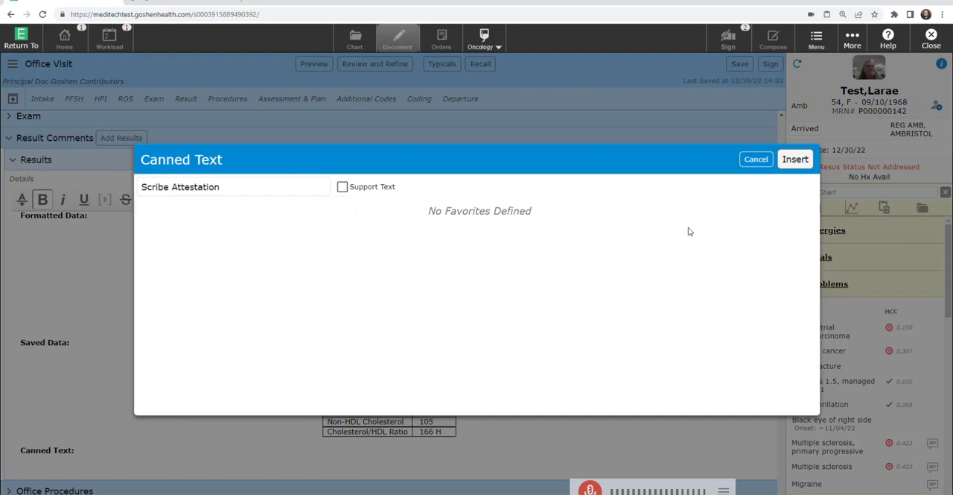
{"action": "left_click", "coordinate": [794, 159]}
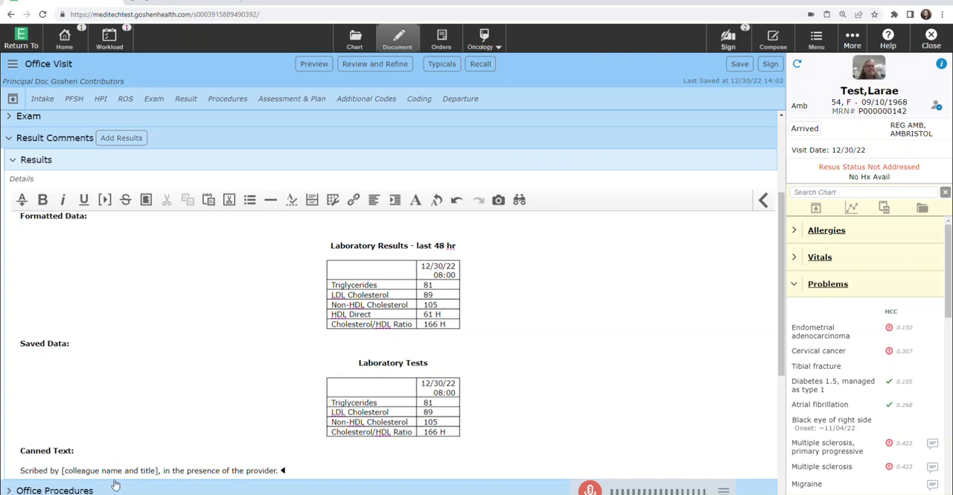
Step: Replace the attestation's colleague name and title placeholder with the scribe's full name and start a new line after the sentence
{"action": "left_click", "coordinate": [105, 206]}
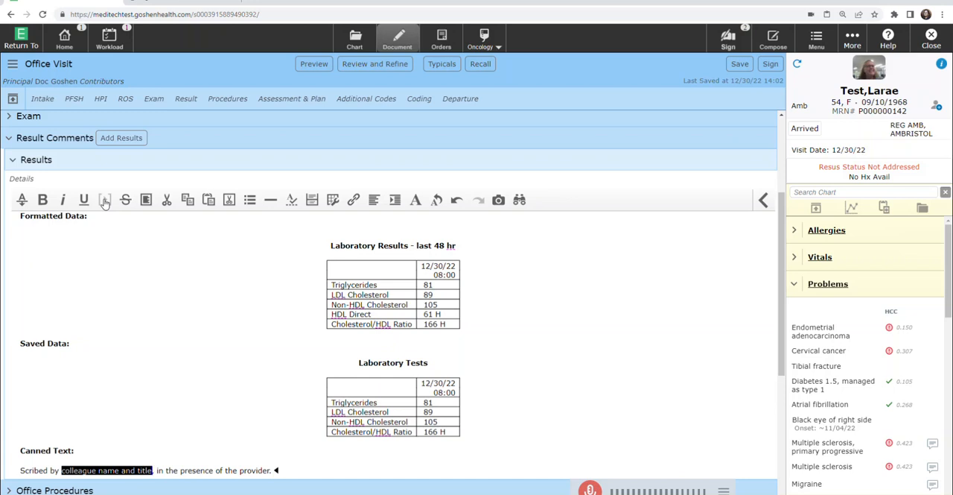
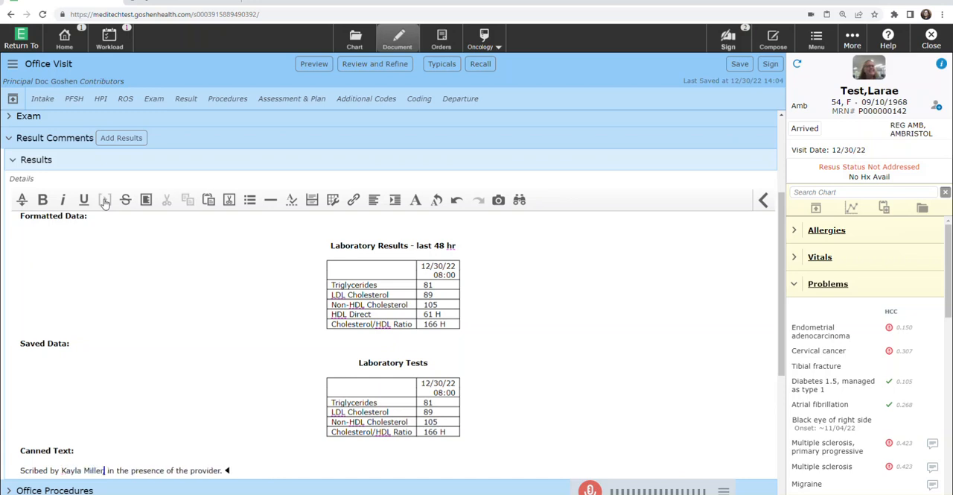
{"action": "type", "text": ","}
{"action": "left_click", "coordinate": [224, 476]}
{"action": "key", "text": "Return"}
{"action": "key", "text": "Return"}
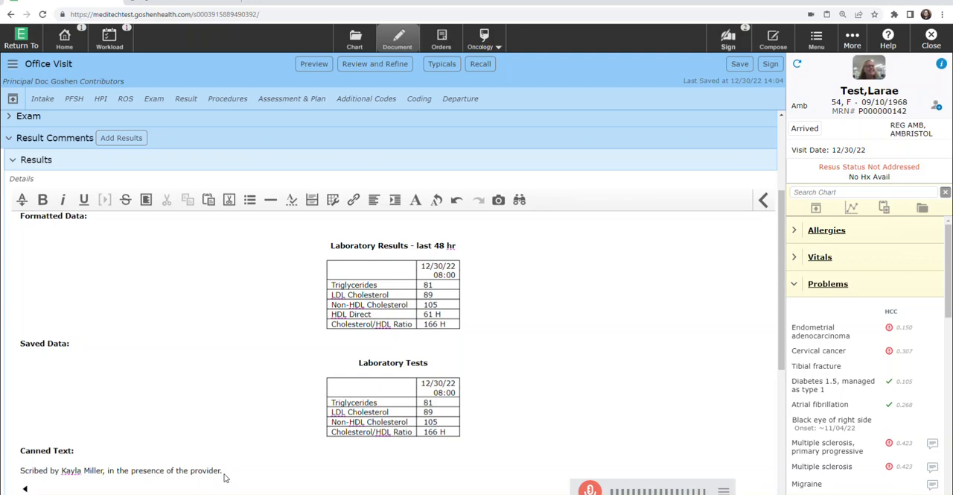
Step: Add the bold heading "Quick Text:" below the scribe attestation
{"action": "scroll", "coordinate": [201, 454], "scroll_direction": "down", "scroll_amount": 3}
{"action": "scroll", "coordinate": [115, 438], "scroll_direction": "down", "scroll_amount": 3}
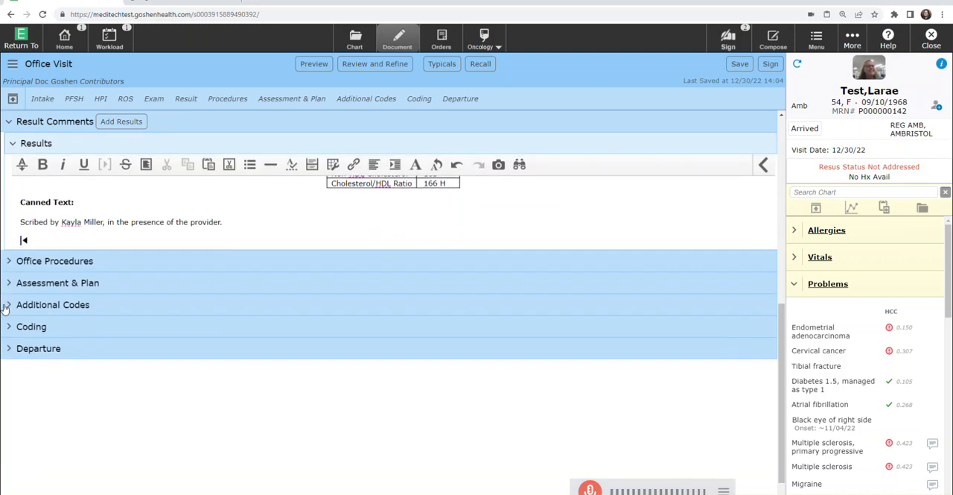
{"action": "type", "text": "Q"}
{"action": "key", "text": "BackSpace"}
{"action": "key", "text": "ctrl+b"}
{"action": "type", "text": "Quick Text:"}
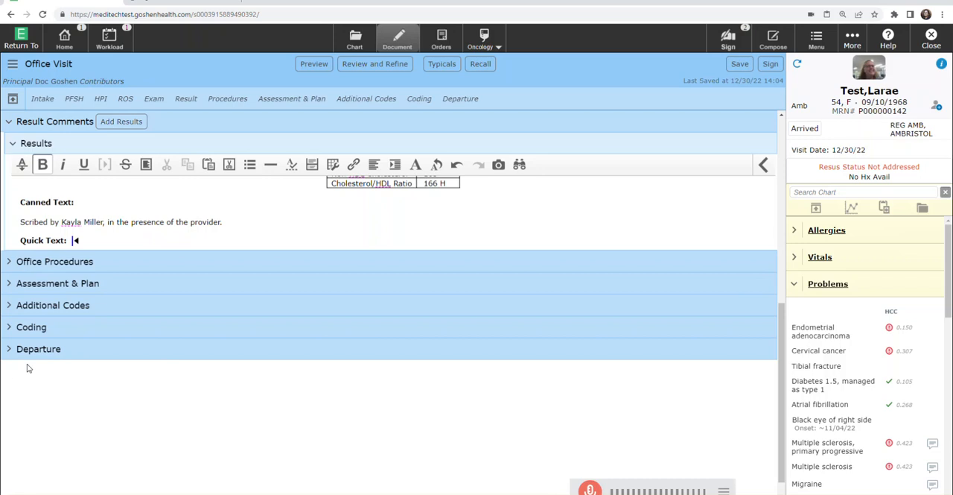
{"action": "key", "text": "Return"}
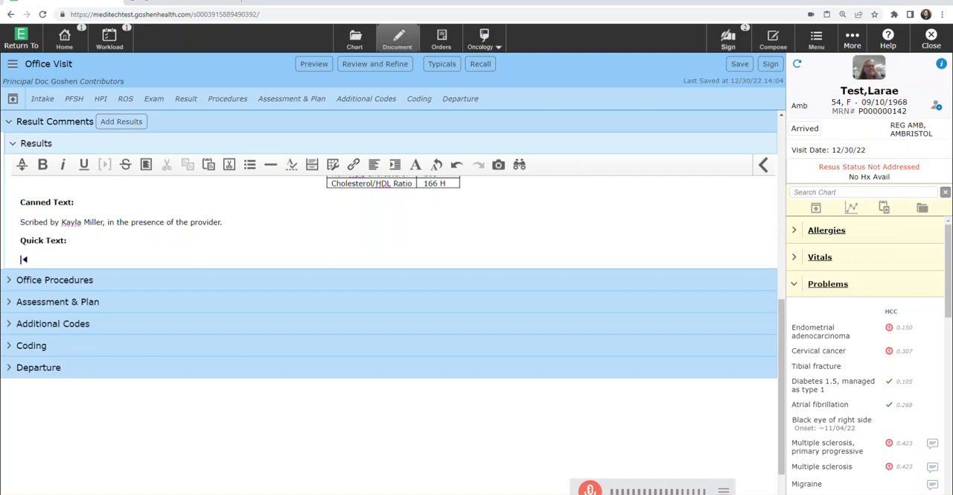
Step: Expand the ".biopsy" quick text trigger under the Quick Text heading and start a new line below it
{"action": "type", "text": ".biopsy"}
{"action": "key", "text": "space"}
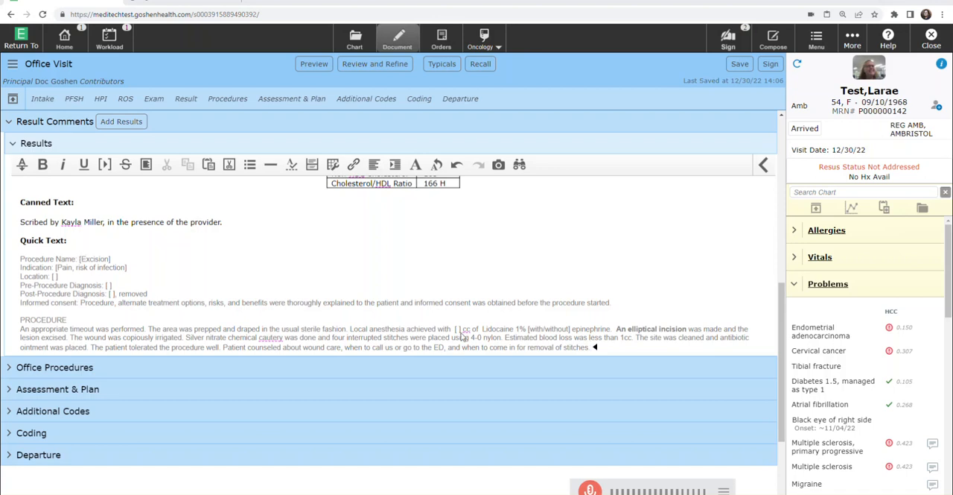
{"action": "key", "text": "Return"}
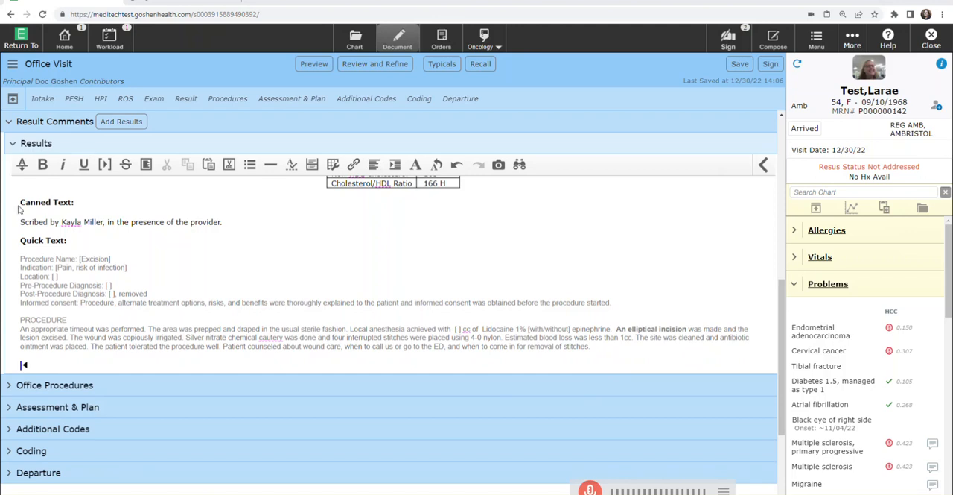
Step: Insert the .biopsy quick text a second time, choosing it from the list of available quick texts
{"action": "left_click", "coordinate": [22, 167]}
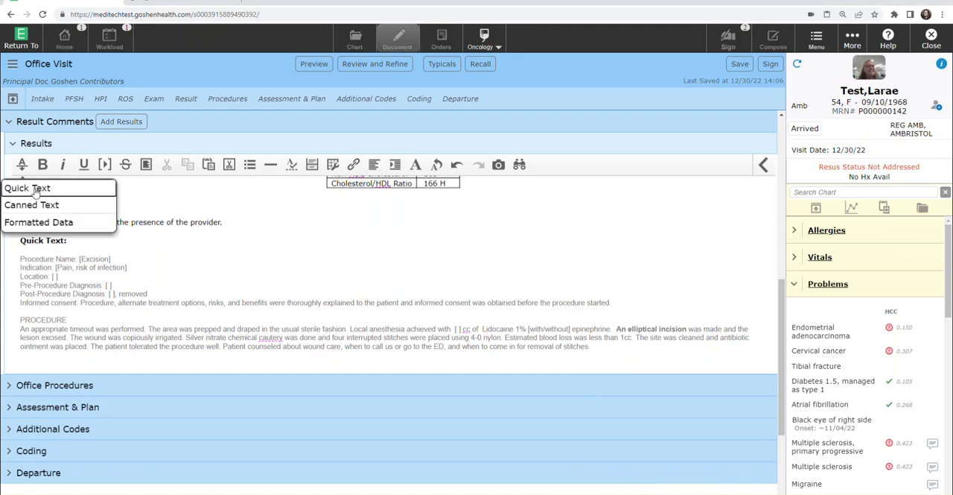
{"action": "left_click", "coordinate": [35, 190]}
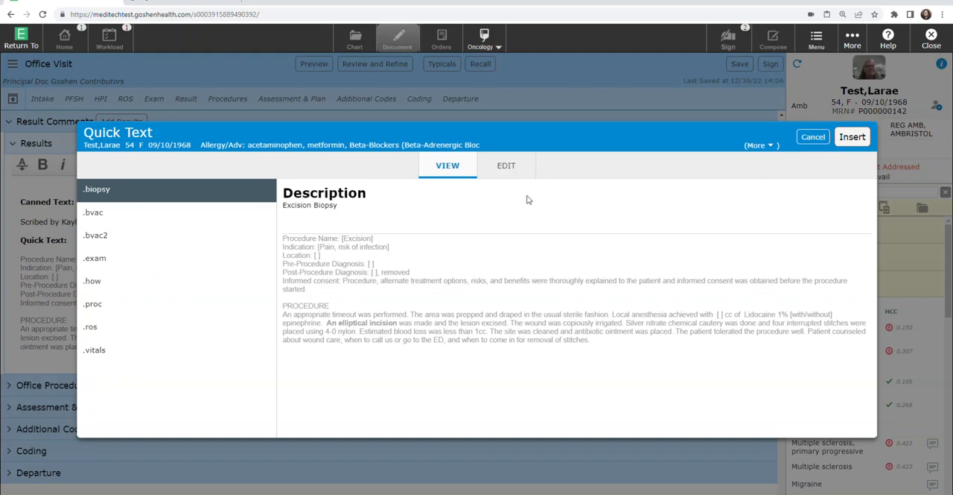
{"action": "left_click", "coordinate": [853, 138]}
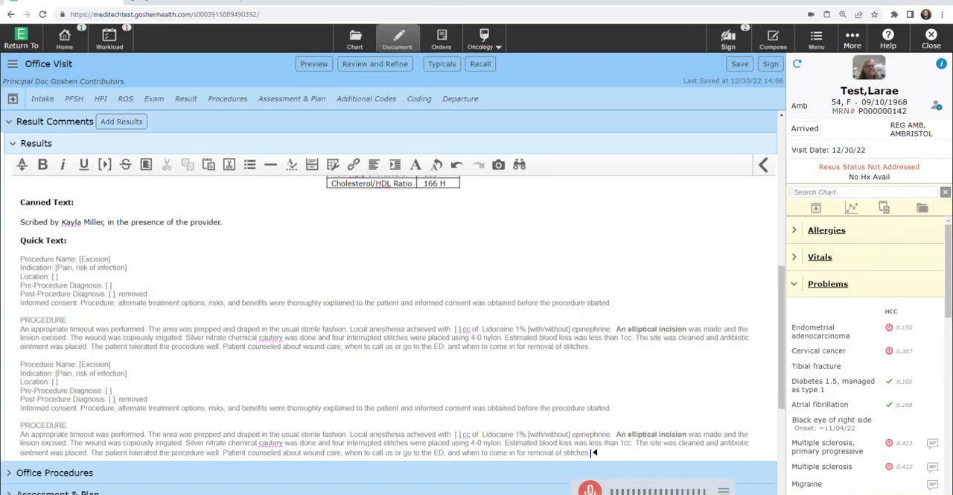
Step: Delete the first excision text's PROCEDURE section together with the entire repeated excision text, leaving a blank line
{"action": "left_click_drag", "start_coordinate": [22, 212], "coordinate": [638, 372]}
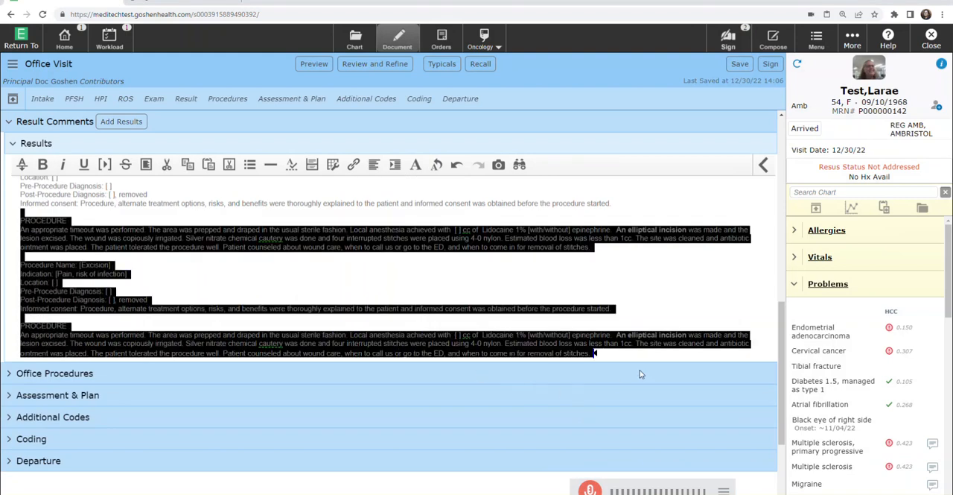
{"action": "key", "text": "Delete"}
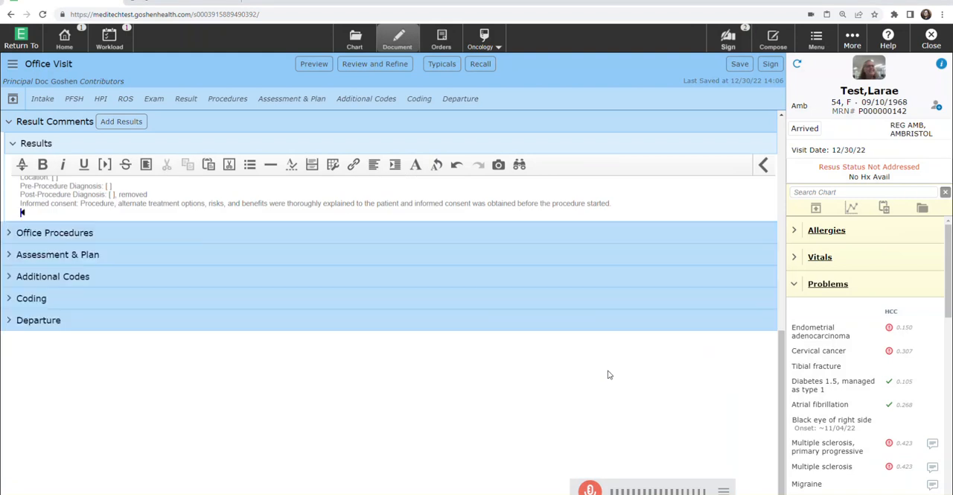
{"action": "key", "text": "Return"}
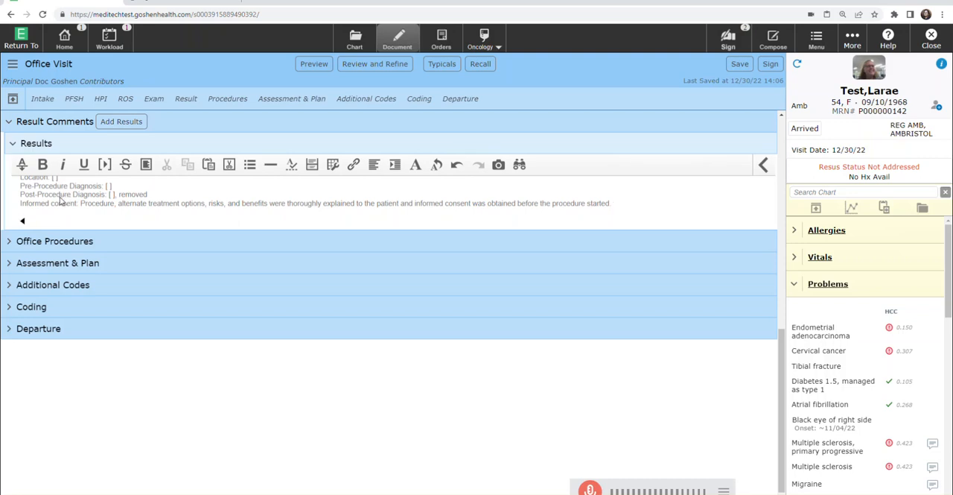
Step: Open the editable quick texts and view the contents of the .proc trigger
{"action": "left_click", "coordinate": [22, 167]}
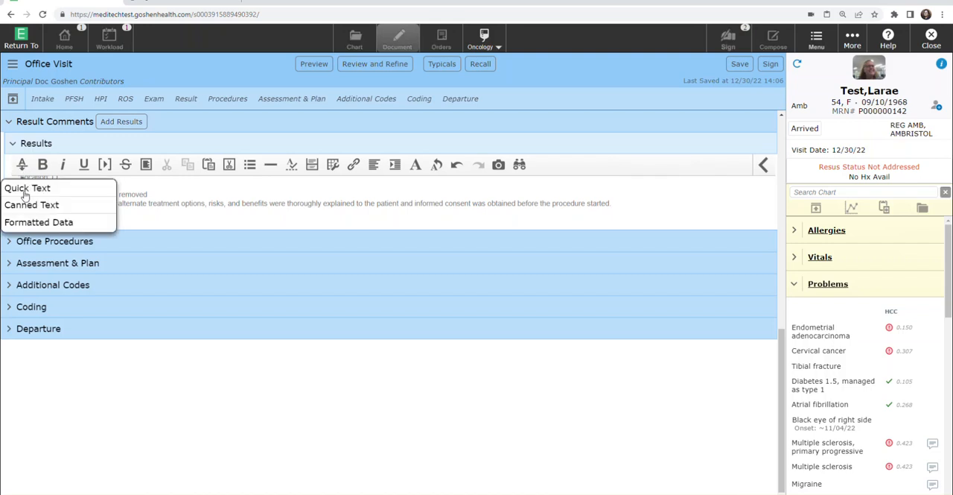
{"action": "left_click", "coordinate": [30, 190]}
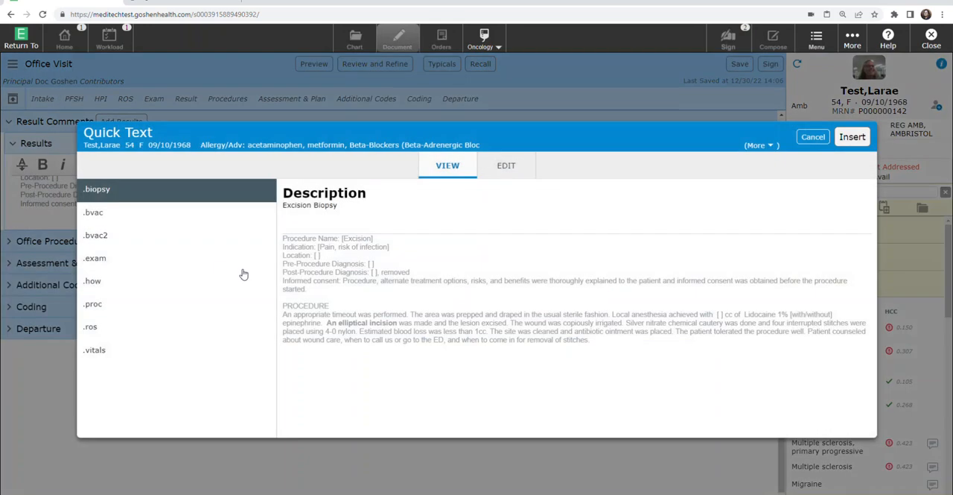
{"action": "left_click", "coordinate": [504, 171]}
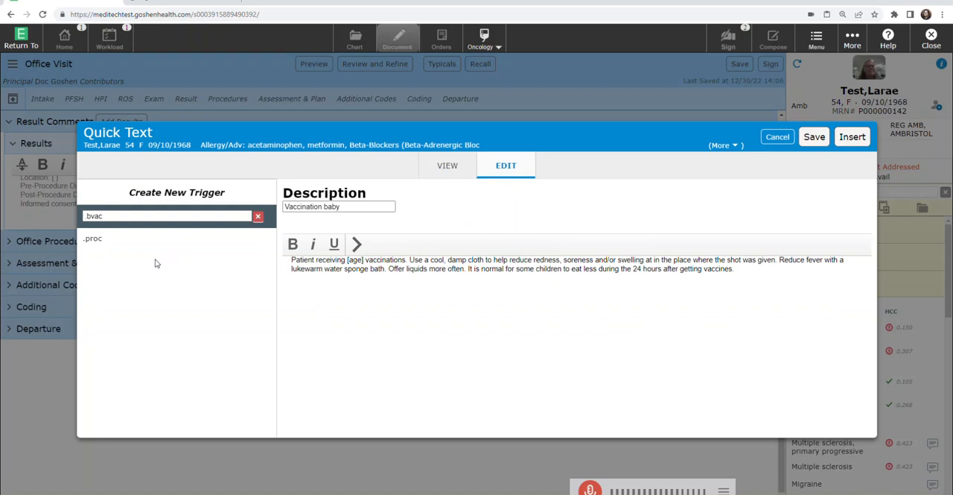
{"action": "left_click", "coordinate": [92, 239]}
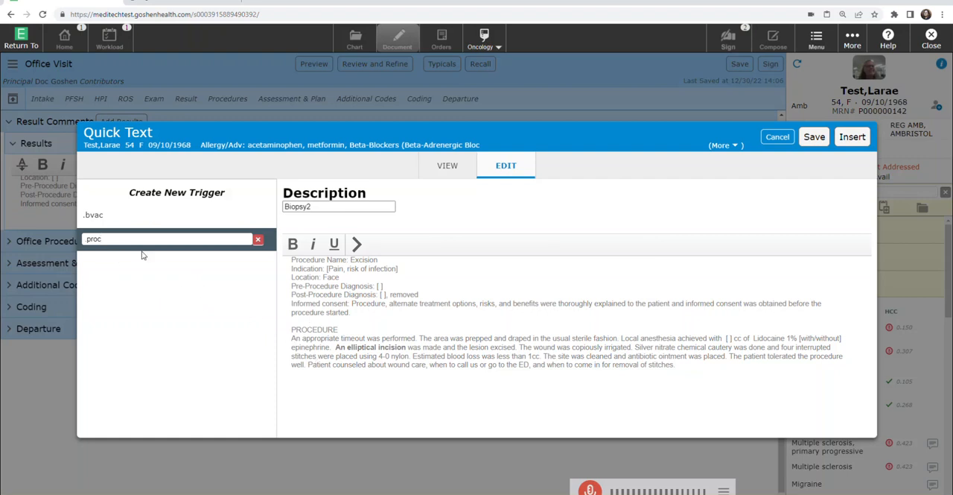
Step: Create a new quick text trigger named .flu with the description "Flu information"
{"action": "left_click", "coordinate": [170, 195]}
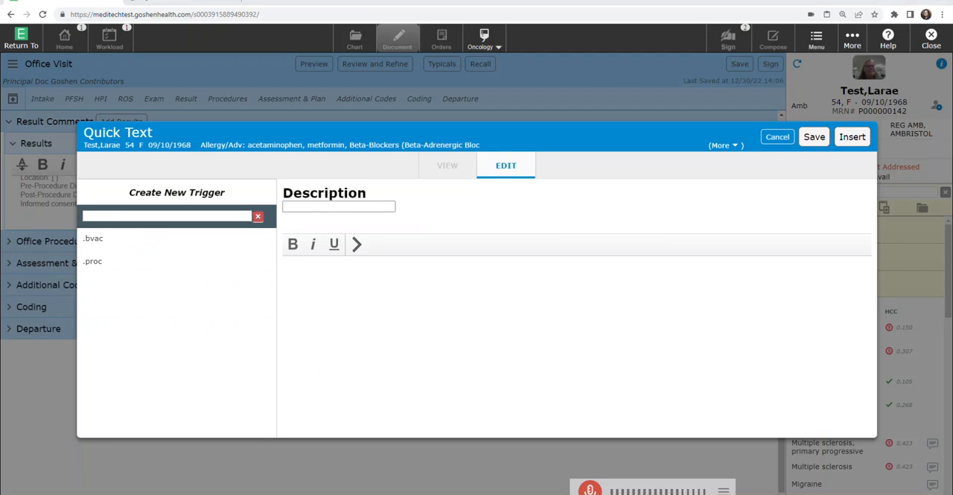
{"action": "left_click", "coordinate": [90, 215]}
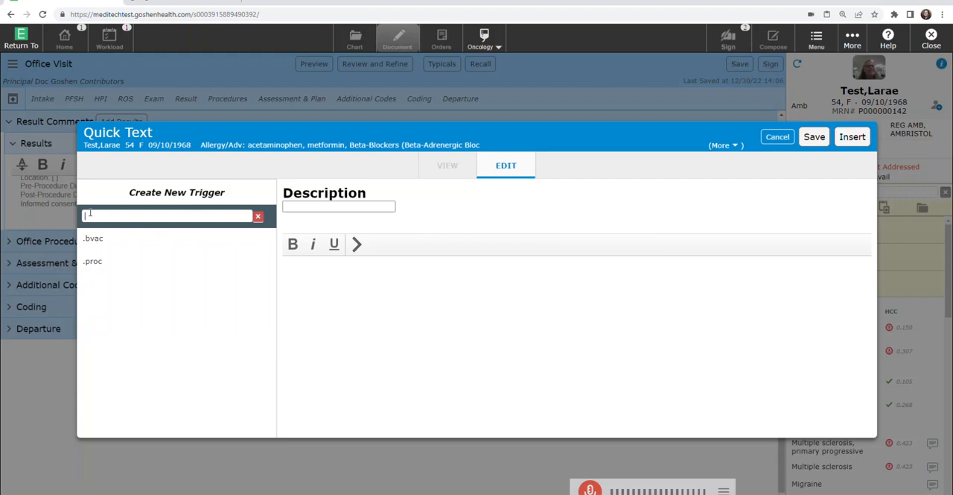
{"action": "type", "text": "flu"}
{"action": "left_click", "coordinate": [335, 205]}
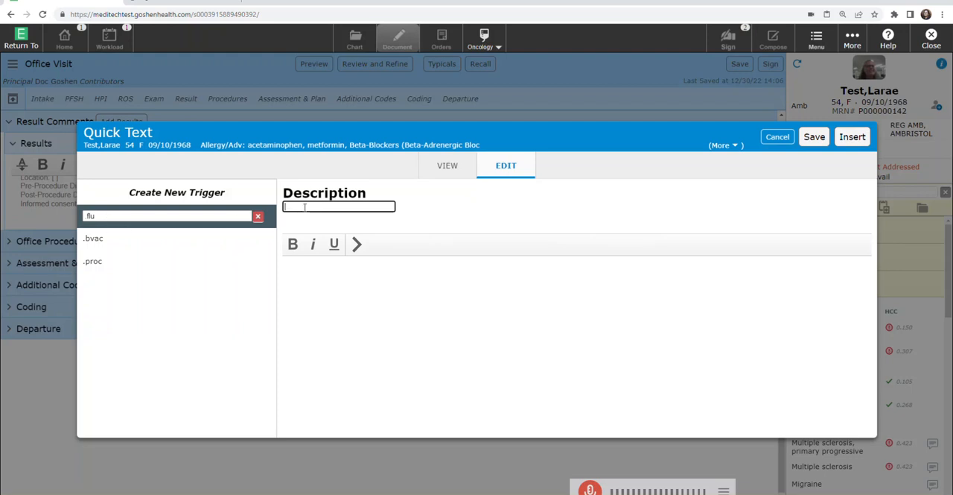
{"action": "type", "text": "Flu information"}
Step: Switch to the Word document and copy its entire flu information text, from "What is flu?" to the last bullet
{"action": "key", "text": "alt+Tab"}
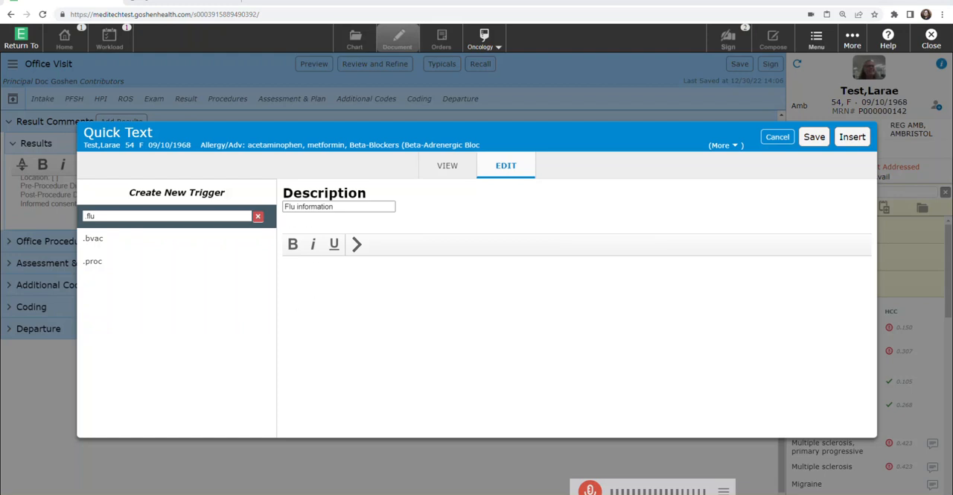
{"action": "key", "text": "alt+Tab"}
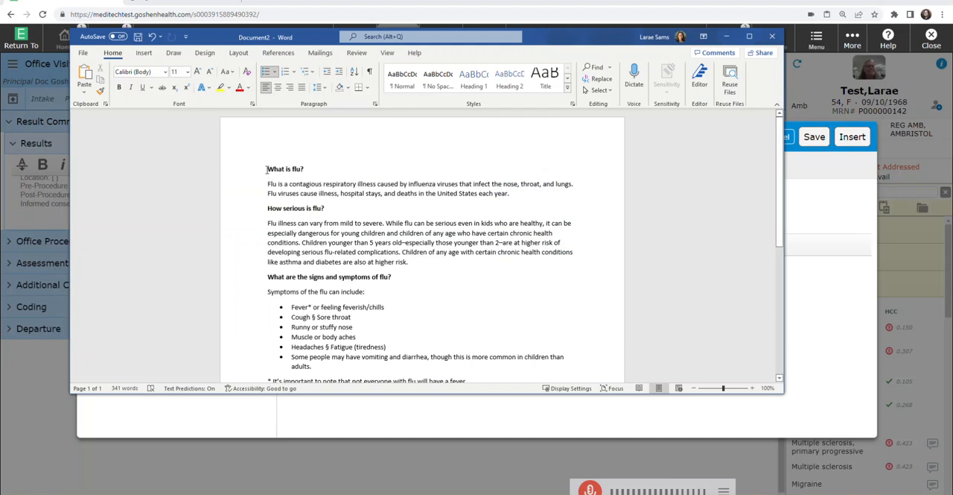
{"action": "left_click_drag", "start_coordinate": [272, 187], "coordinate": [517, 267]}
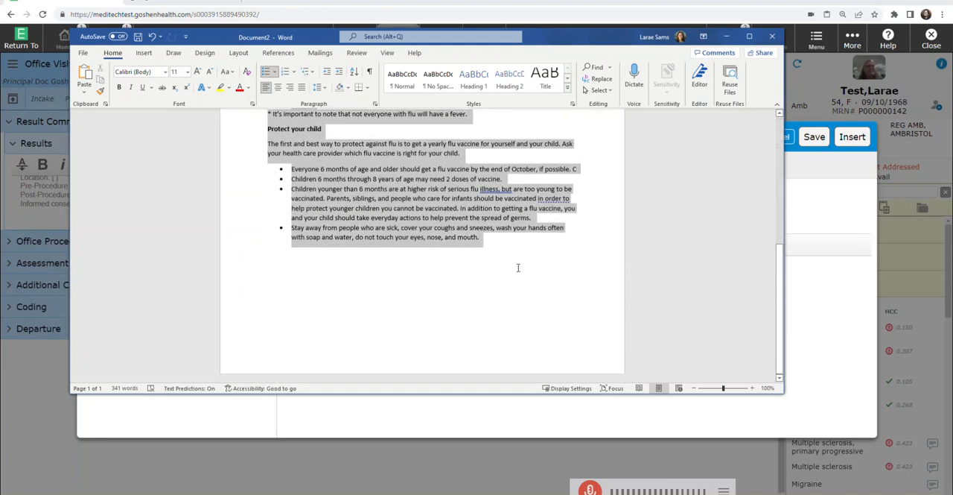
{"action": "right_click", "coordinate": [443, 194]}
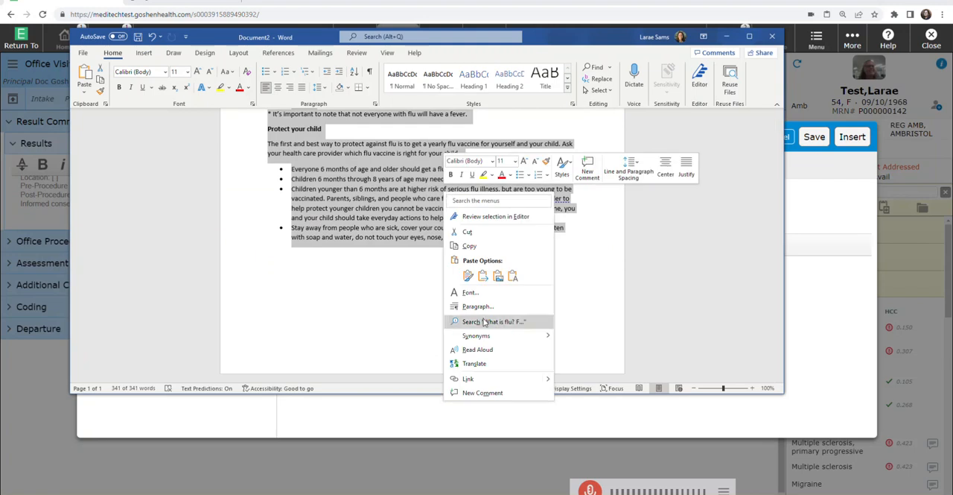
{"action": "left_click", "coordinate": [470, 247]}
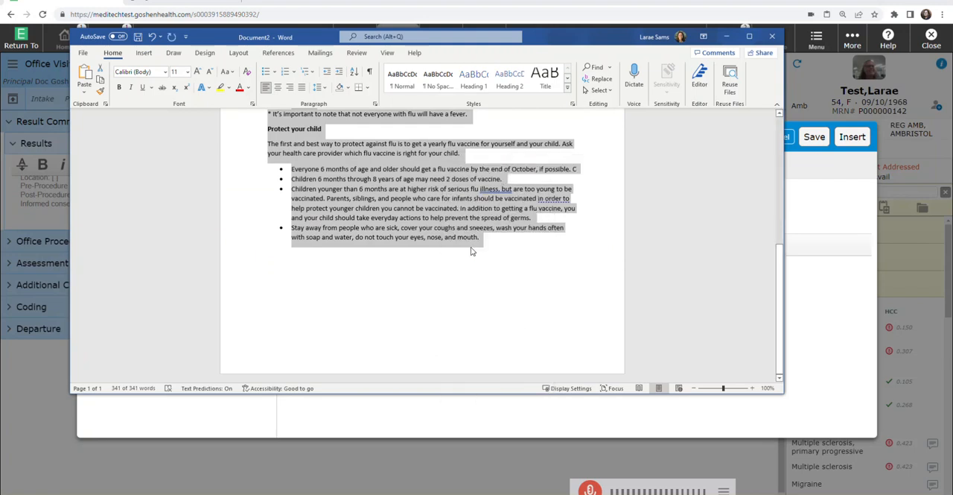
Step: Return to the Quick Text editor and paste the copied flu information as the content of the .flu trigger
{"action": "left_click_drag", "start_coordinate": [620, 33], "coordinate": [0, 68]}
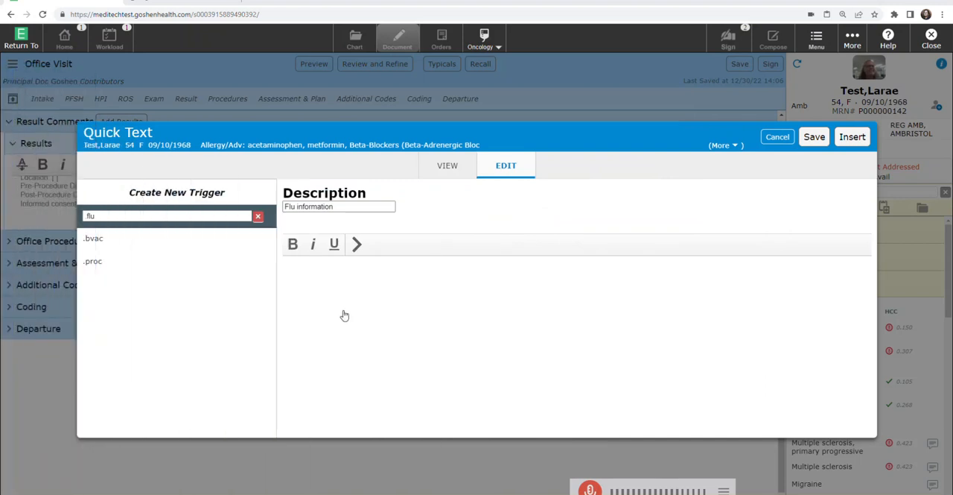
{"action": "left_click", "coordinate": [301, 266]}
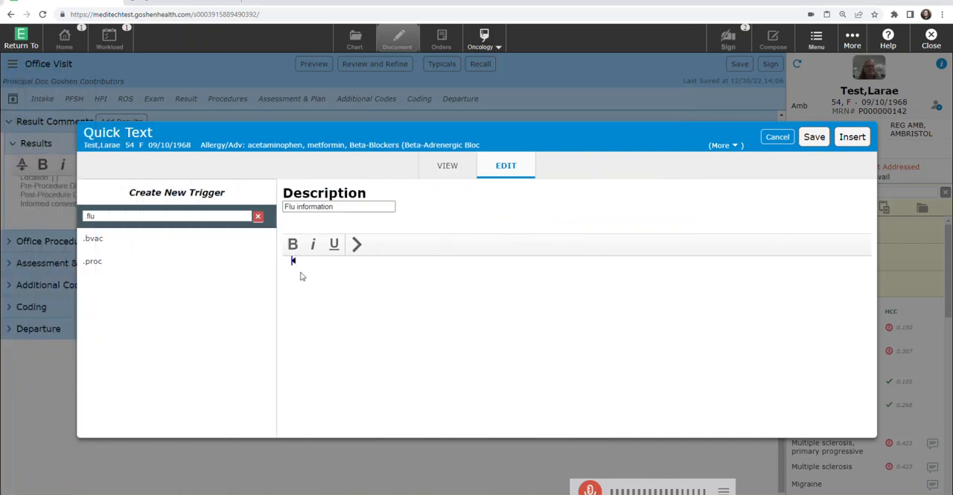
{"action": "right_click", "coordinate": [292, 266]}
{"action": "left_click", "coordinate": [319, 270]}
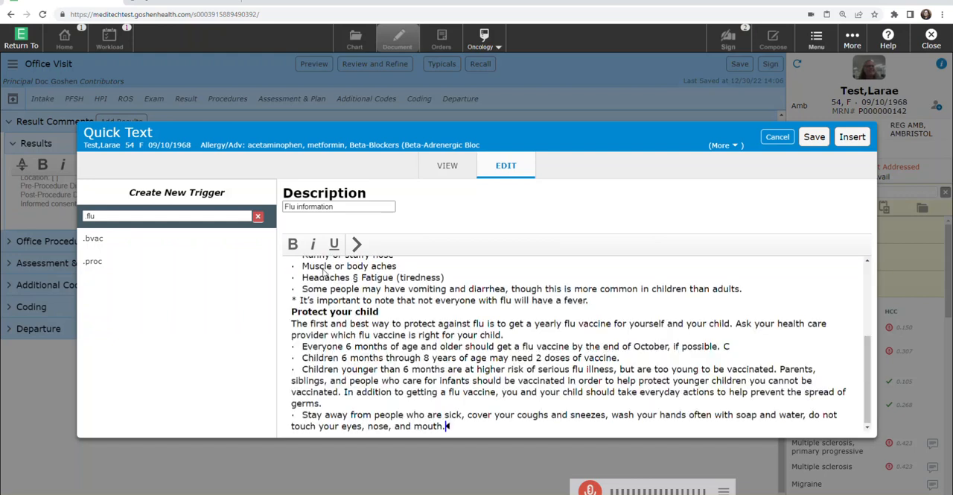
Step: Separate the flu text's sections with blank lines, give "Sore throat" its own bullet line, save the quick text and close the editor
{"action": "scroll", "coordinate": [403, 358], "scroll_direction": "up", "scroll_amount": 10}
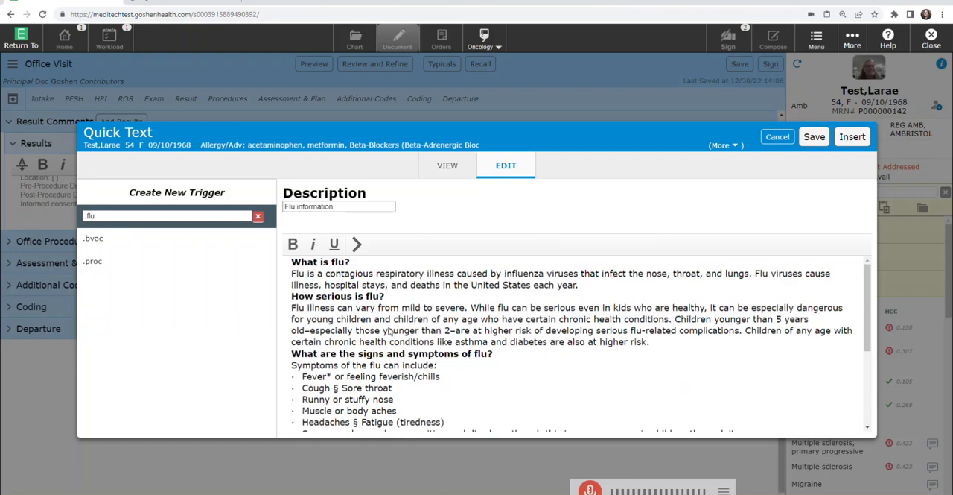
{"action": "left_click", "coordinate": [371, 266]}
{"action": "left_click", "coordinate": [587, 286]}
{"action": "key", "text": "Return"}
{"action": "scroll", "coordinate": [424, 373], "scroll_direction": "down", "scroll_amount": 2}
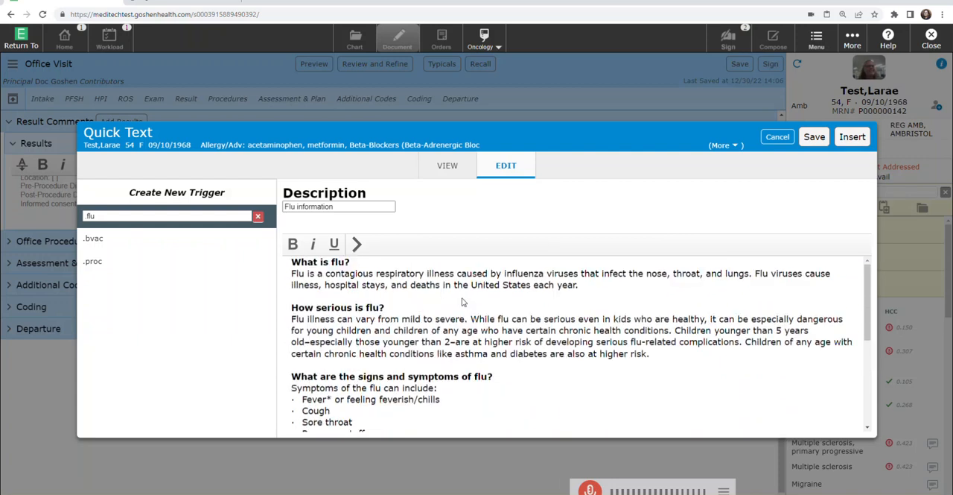
{"action": "scroll", "coordinate": [462, 301], "scroll_direction": "down", "scroll_amount": 5}
{"action": "left_click", "coordinate": [461, 302]}
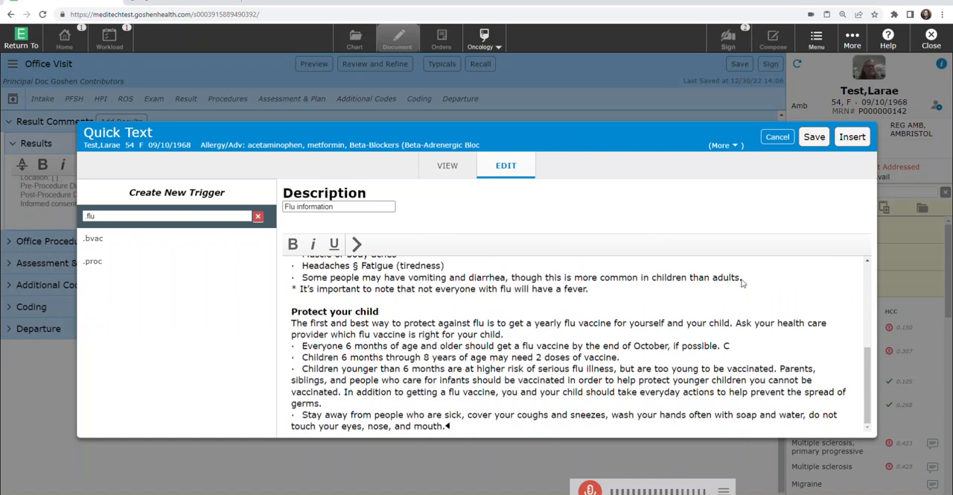
{"action": "left_click", "coordinate": [817, 142]}
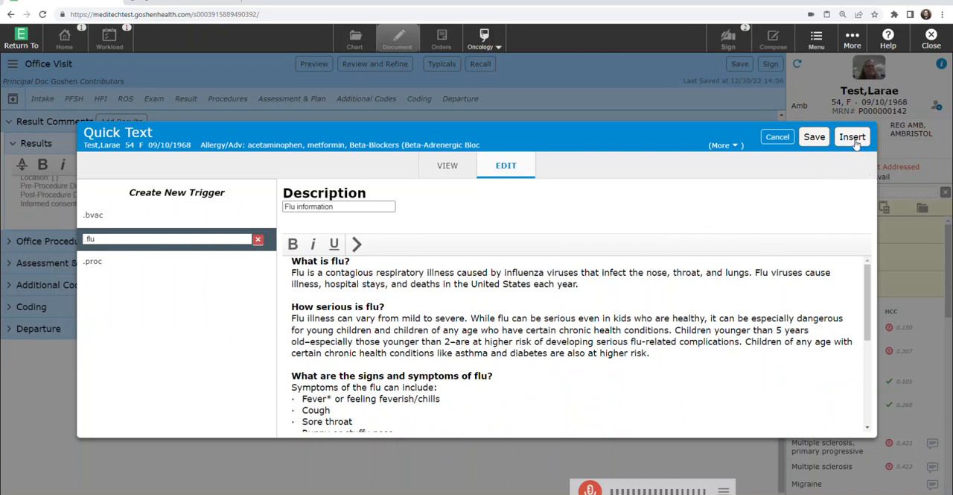
{"action": "left_click", "coordinate": [777, 137]}
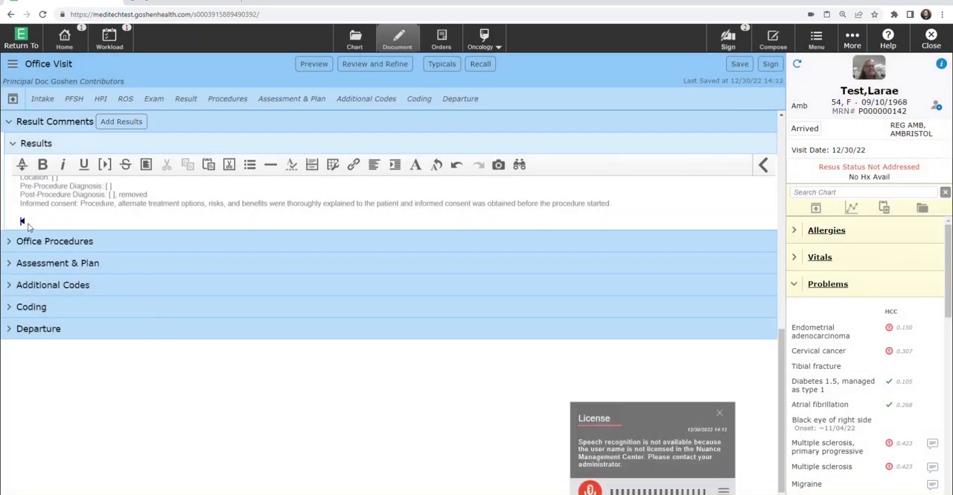
Step: Expand the .flu quick text trigger below the excision text in the Results section
{"action": "type", "text": ".flu"}
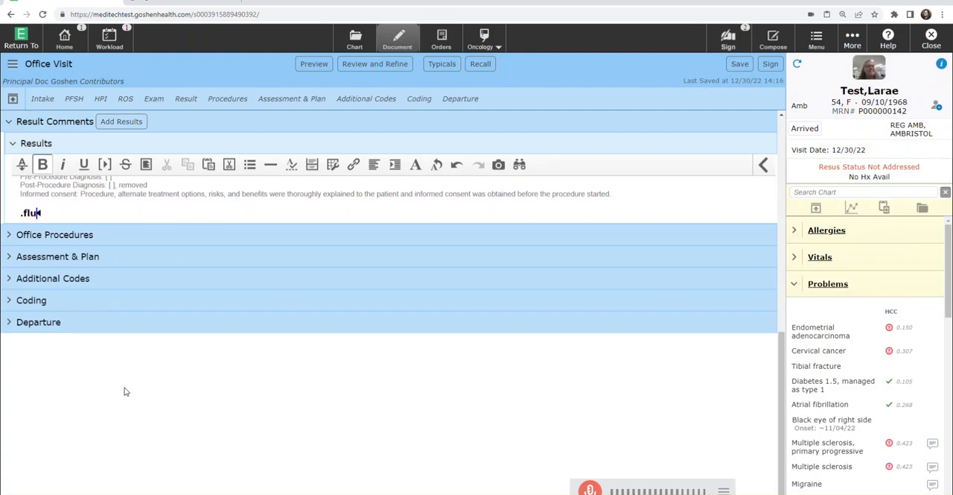
{"action": "key", "text": "space"}
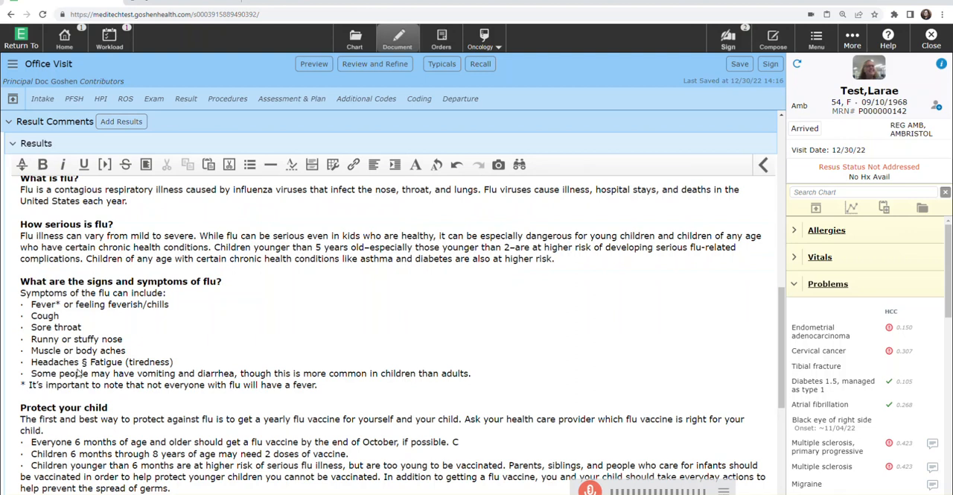
{"action": "scroll", "coordinate": [79, 373], "scroll_direction": "down", "scroll_amount": 3}
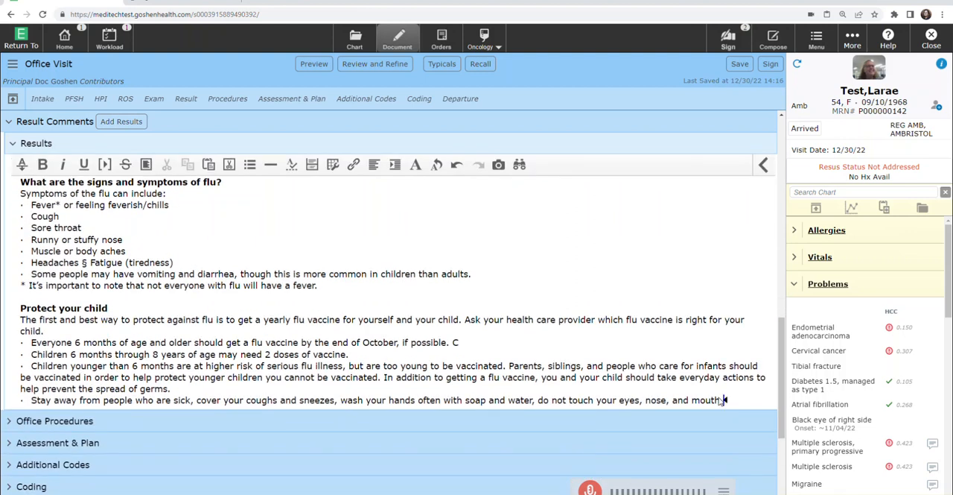
Step: Add a footnote reading "cdc" below the flu text, leaving blank space above its marker
{"action": "key", "text": "Return"}
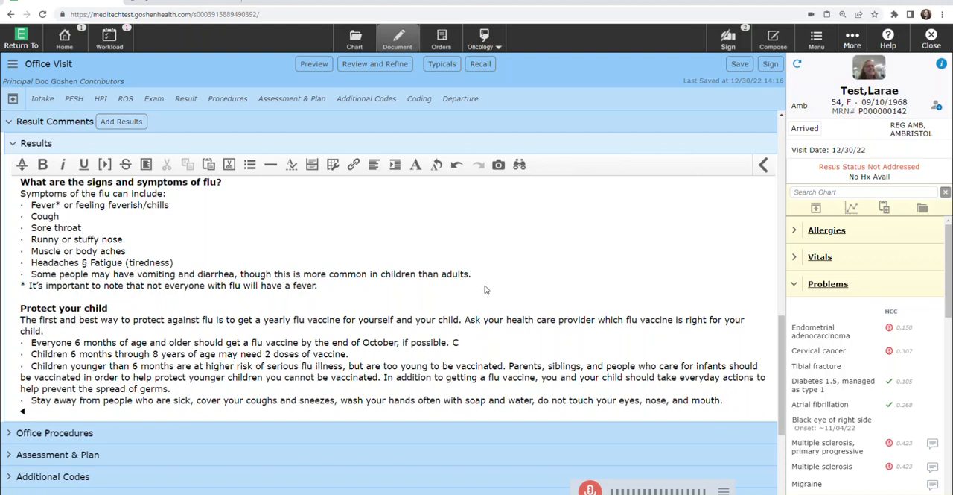
{"action": "left_click", "coordinate": [312, 165]}
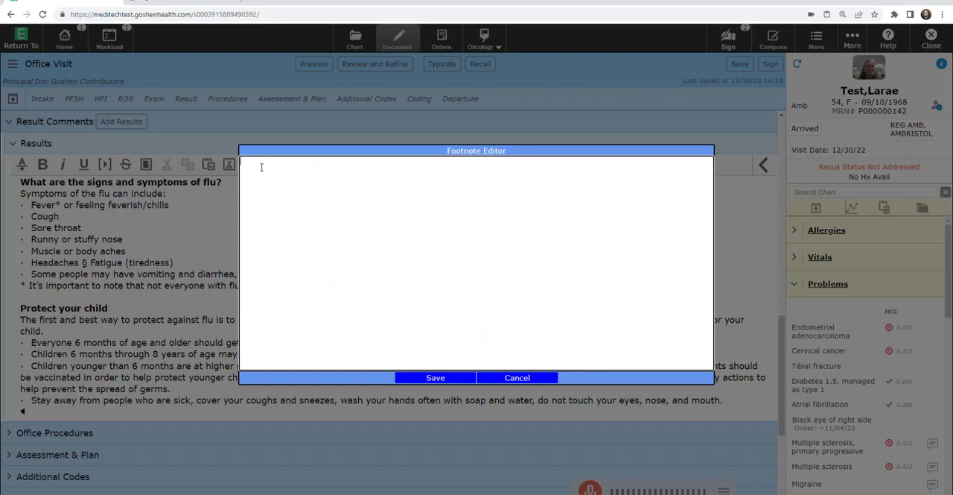
{"action": "type", "text": "cdc"}
{"action": "left_click", "coordinate": [438, 378]}
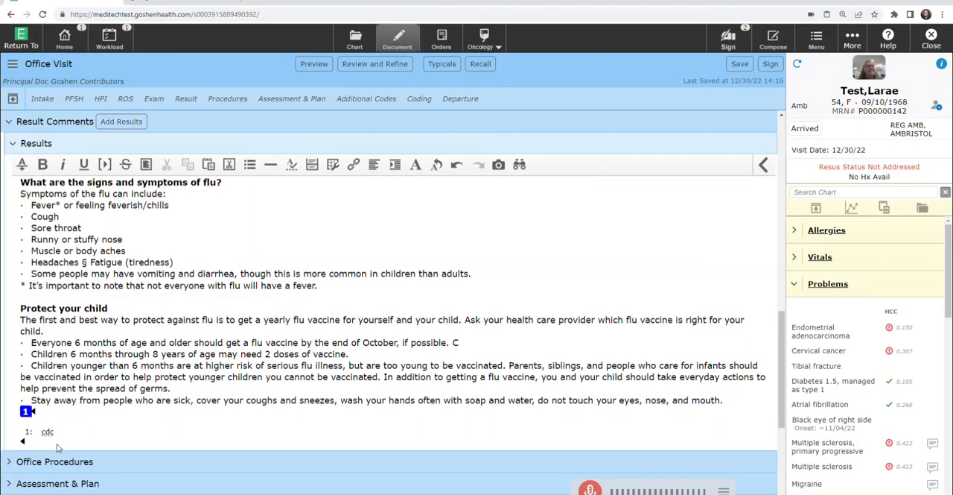
{"action": "key", "text": "Return"}
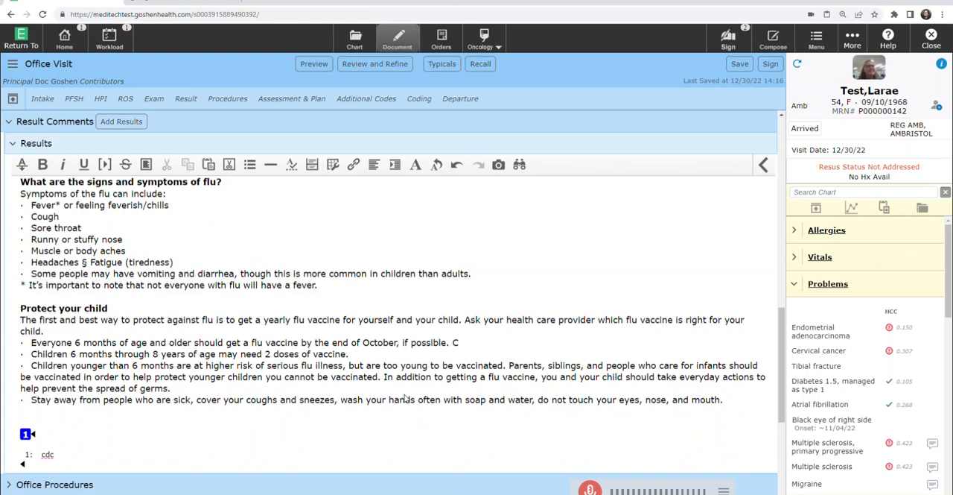
Step: Paste the copied flu text into the Pasteboard and close it without importing
{"action": "right_click", "coordinate": [23, 421]}
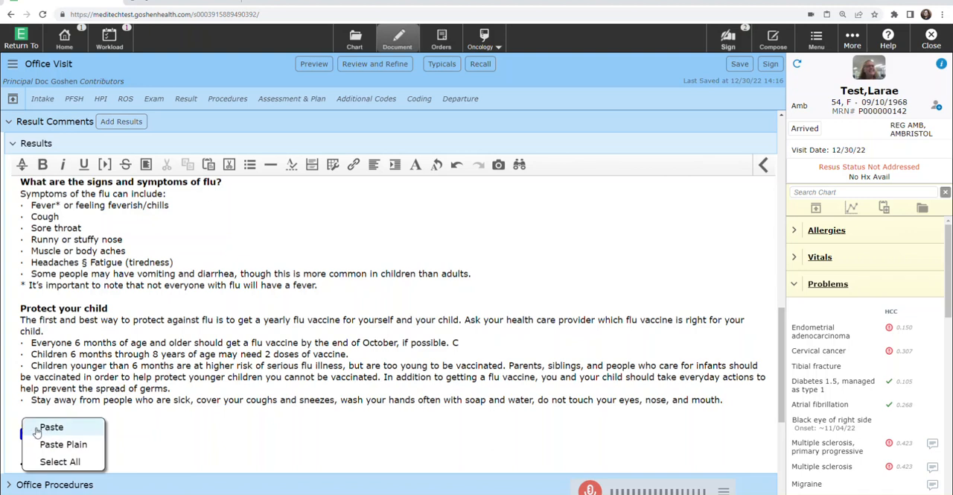
{"action": "left_click", "coordinate": [230, 165]}
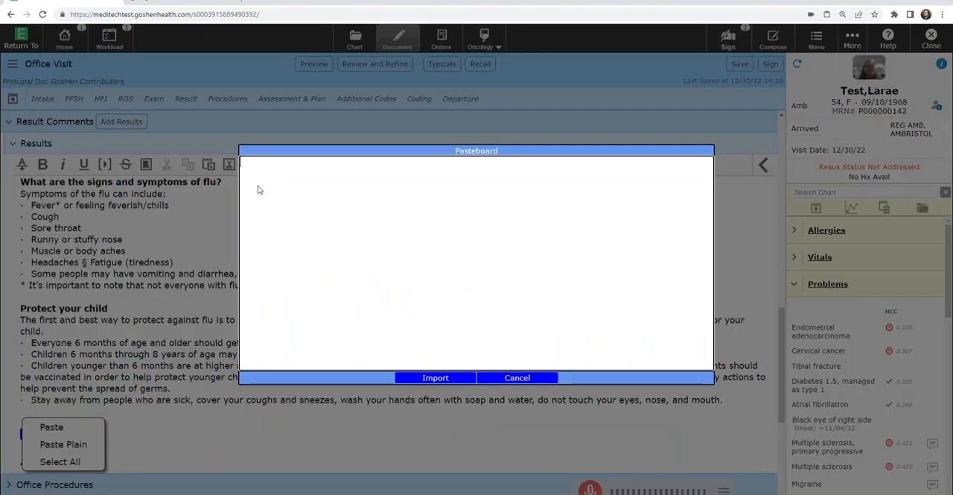
{"action": "right_click", "coordinate": [250, 167]}
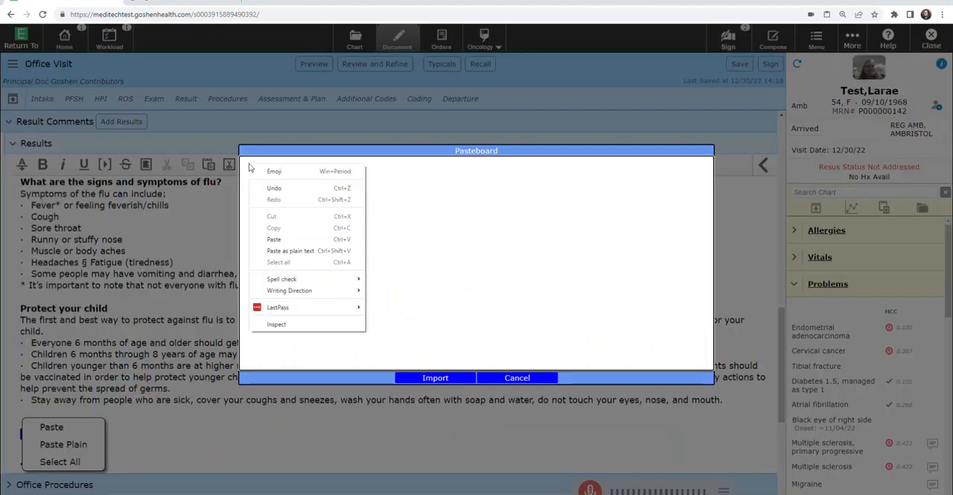
{"action": "left_click", "coordinate": [274, 240]}
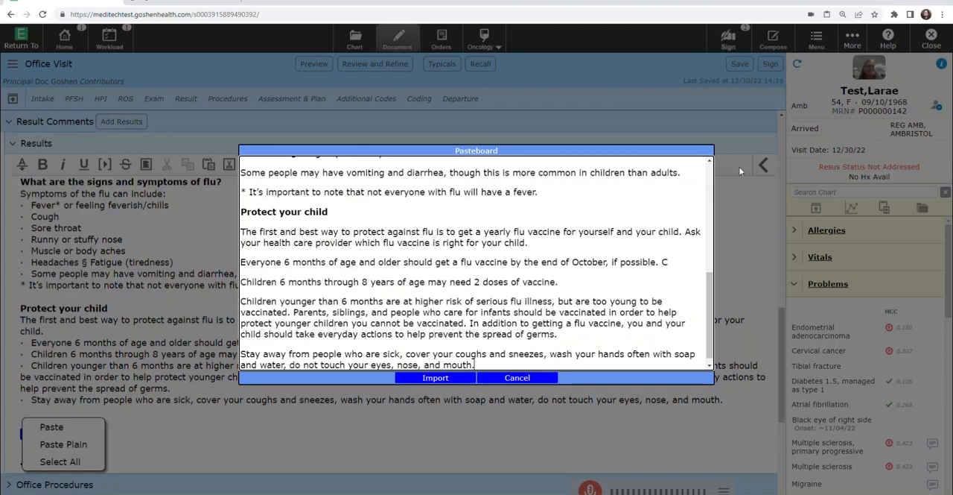
{"action": "left_click", "coordinate": [529, 378]}
Step: Review the Results section from the Formatted Data heading down through the Quick Text content
{"action": "scroll", "coordinate": [139, 387], "scroll_direction": "up", "scroll_amount": 10}
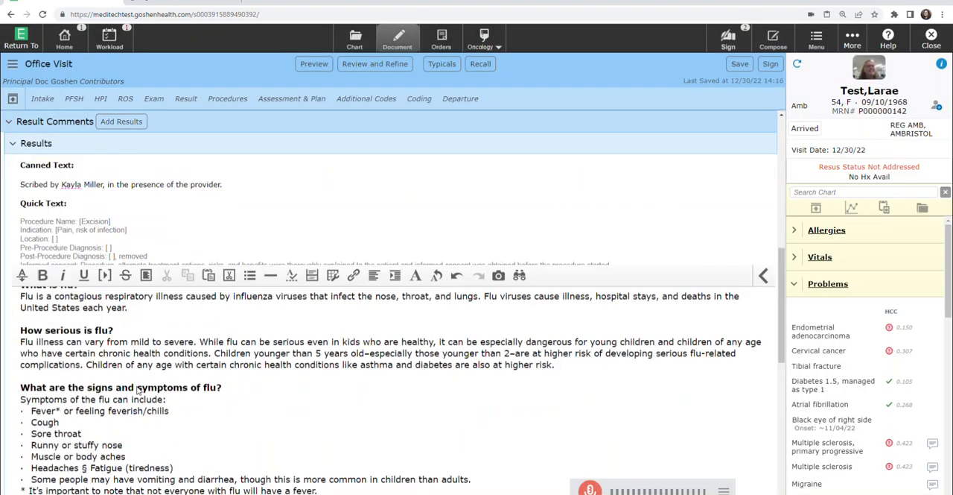
{"action": "scroll", "coordinate": [141, 386], "scroll_direction": "up", "scroll_amount": 2}
{"action": "scroll", "coordinate": [141, 387], "scroll_direction": "down", "scroll_amount": 2}
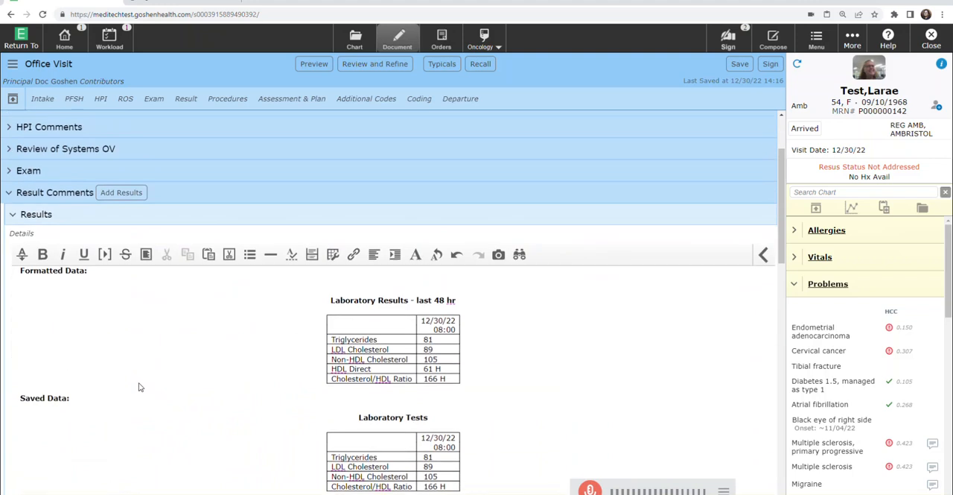
{"action": "scroll", "coordinate": [53, 294], "scroll_direction": "down", "scroll_amount": 1}
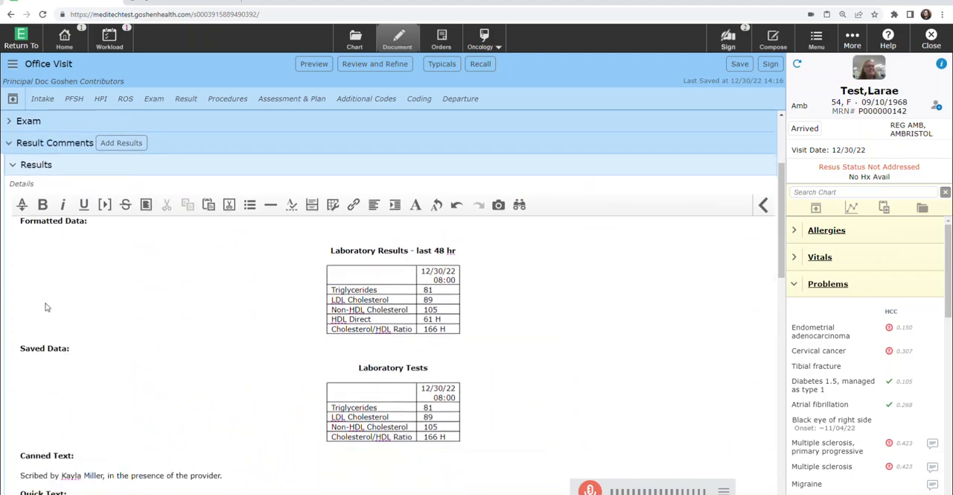
{"action": "scroll", "coordinate": [78, 372], "scroll_direction": "down", "scroll_amount": 2}
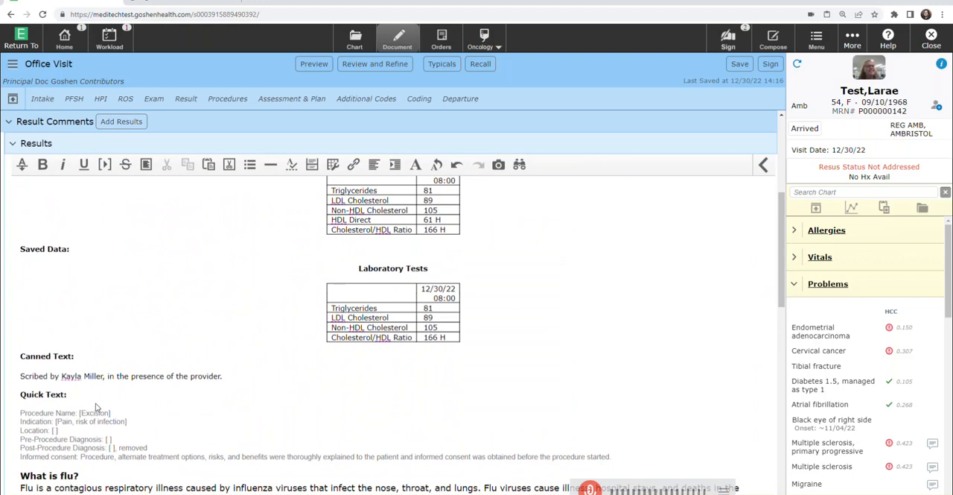
{"action": "scroll", "coordinate": [105, 406], "scroll_direction": "down", "scroll_amount": 1}
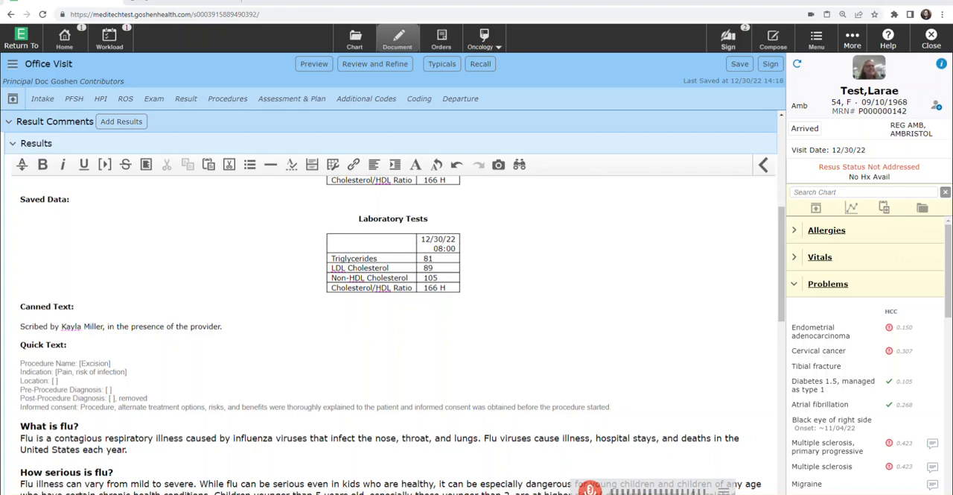
Step: Read the .how quick text's instructions on creating and using quick text, and close the list without inserting anything
{"action": "left_click", "coordinate": [21, 165]}
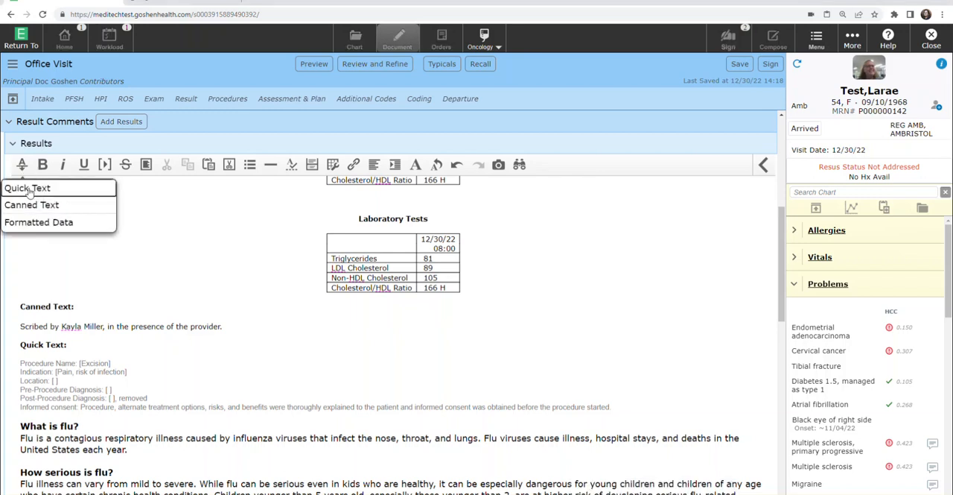
{"action": "left_click", "coordinate": [30, 189]}
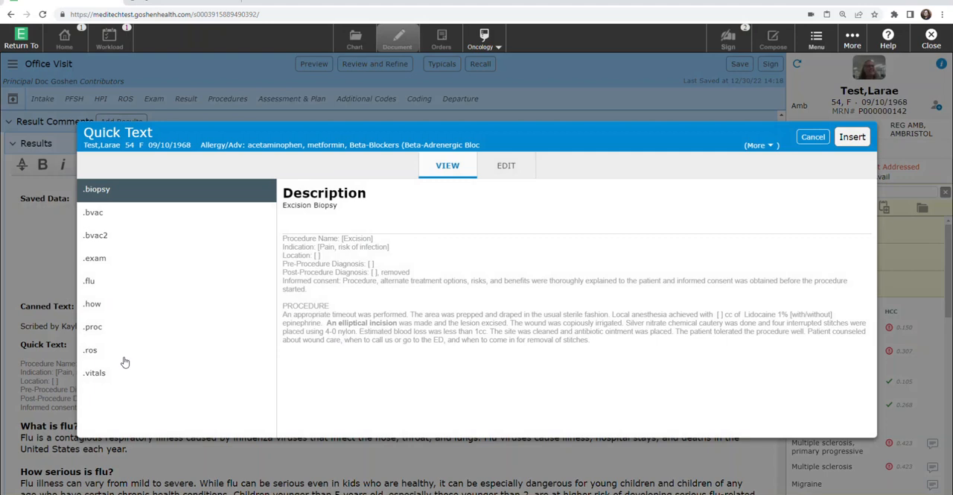
{"action": "left_click", "coordinate": [94, 305]}
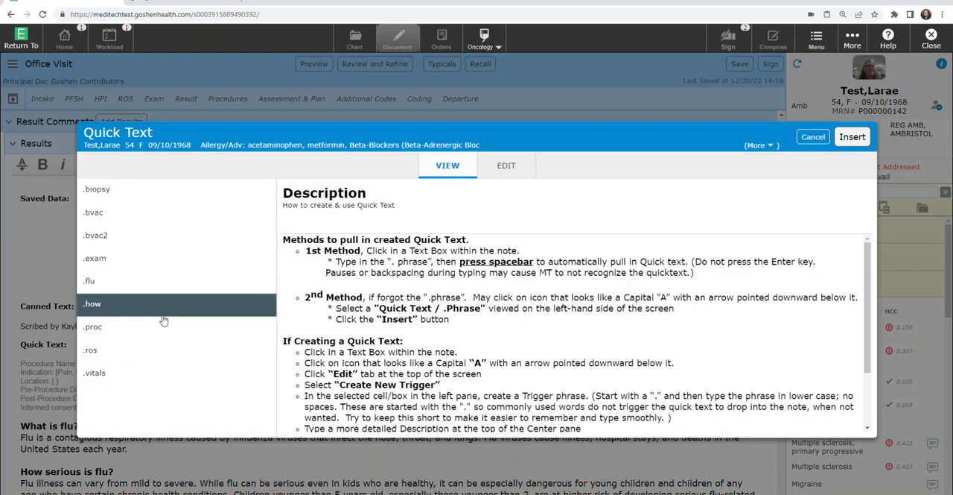
{"action": "scroll", "coordinate": [364, 291], "scroll_direction": "down", "scroll_amount": 1}
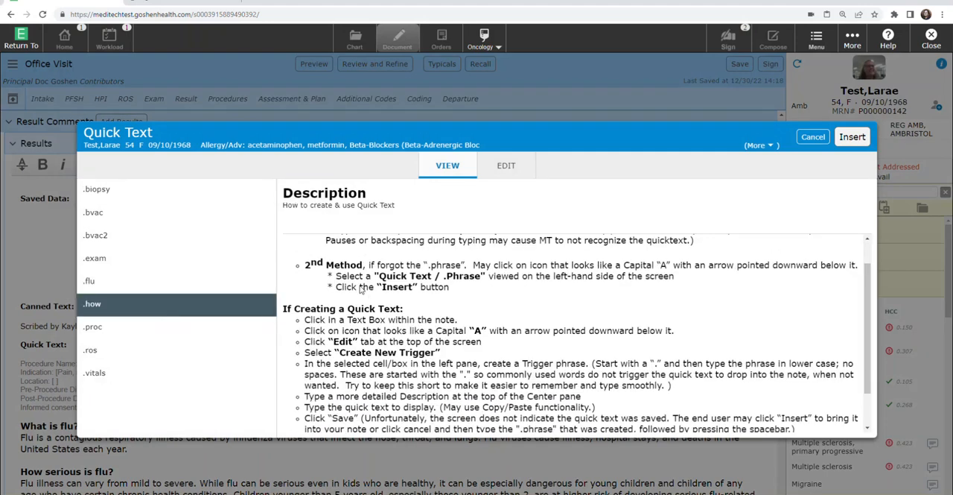
{"action": "scroll", "coordinate": [369, 295], "scroll_direction": "down", "scroll_amount": 1}
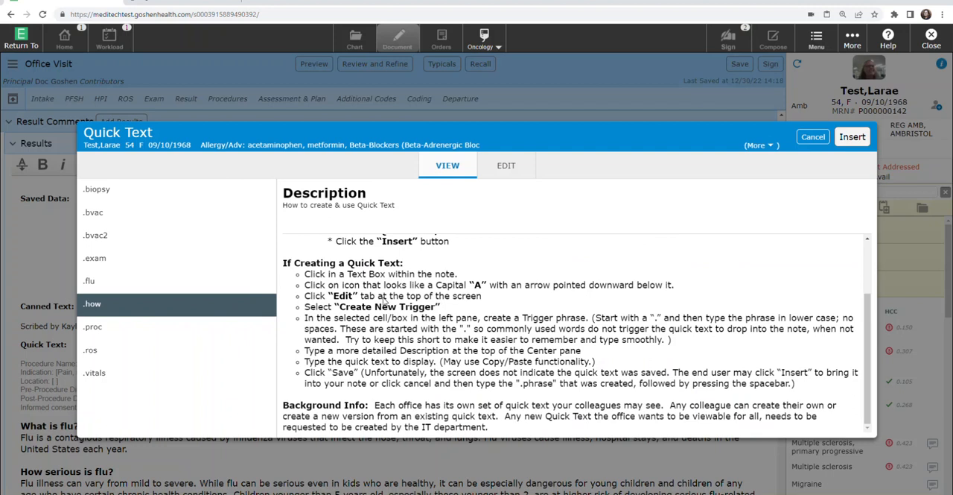
{"action": "scroll", "coordinate": [383, 301], "scroll_direction": "up", "scroll_amount": 2}
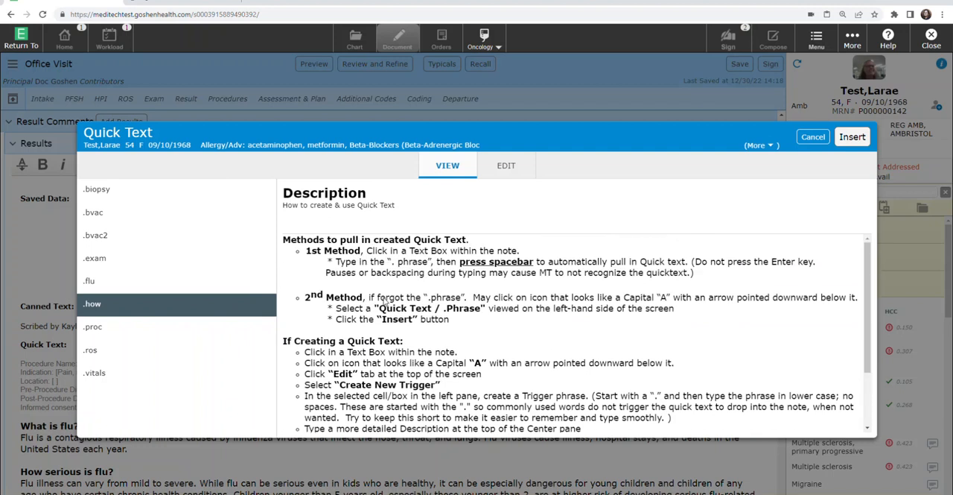
{"action": "left_click", "coordinate": [813, 137]}
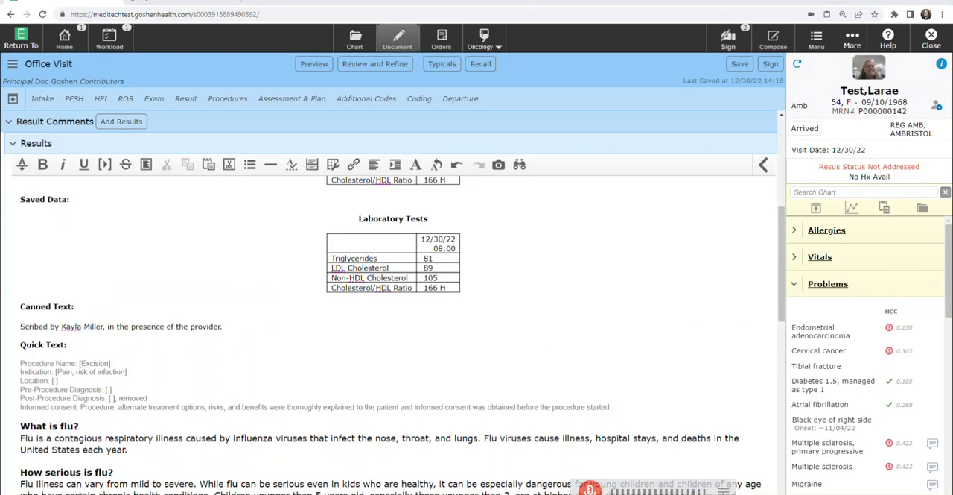